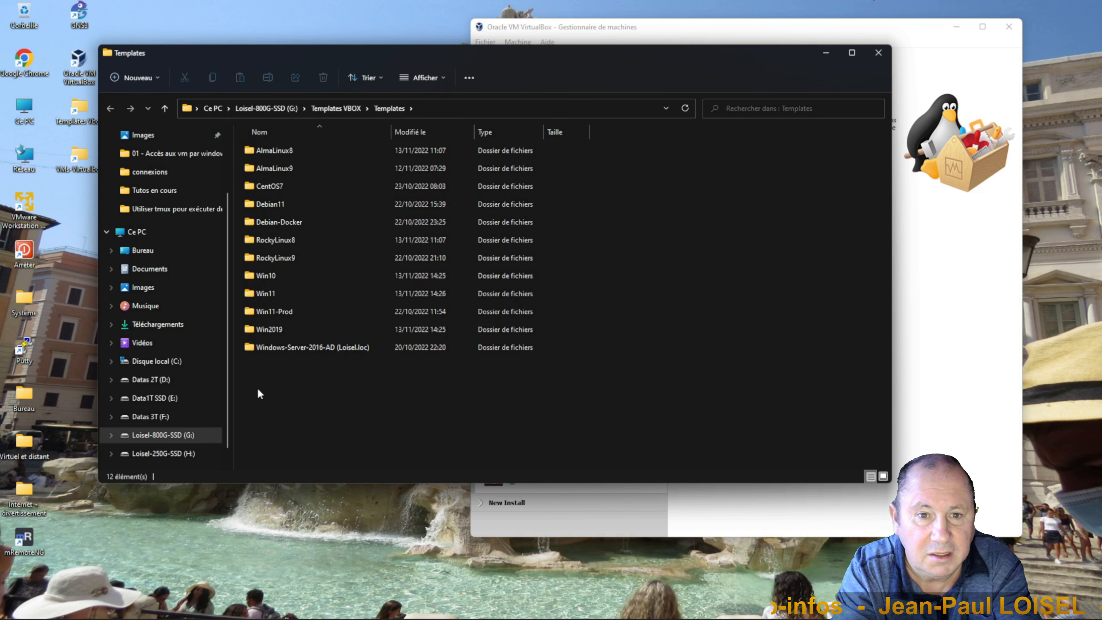
Step: Check the combined size of all the folders in G:\Templates VBOX\Templates through their properties
{"action": "left_click_drag", "start_coordinate": [258, 388], "coordinate": [320, 155]}
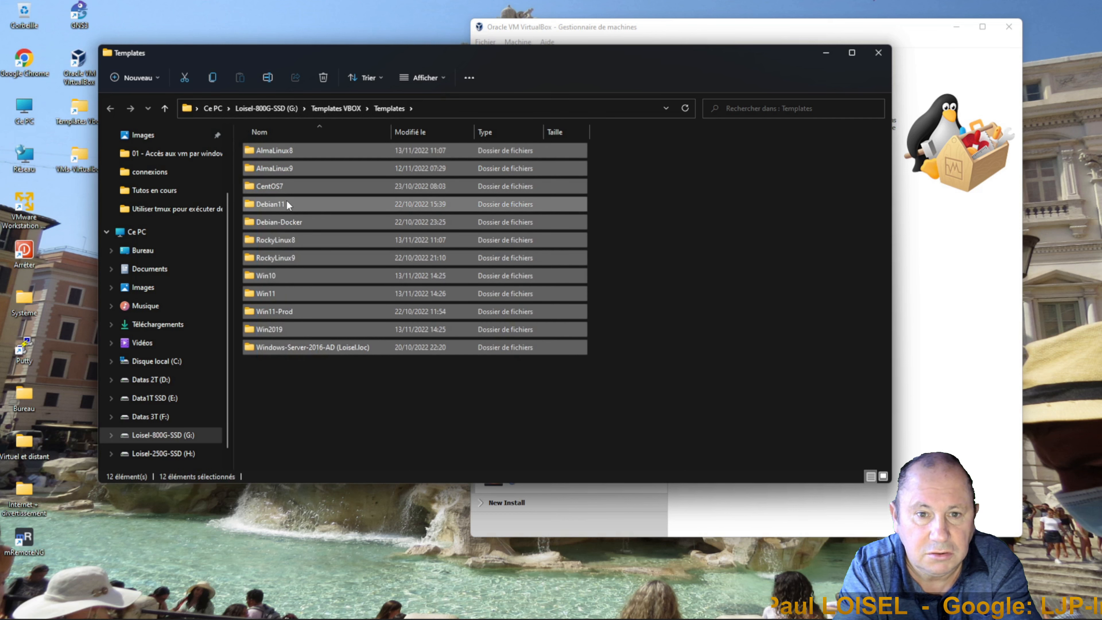
{"action": "right_click", "coordinate": [287, 202]}
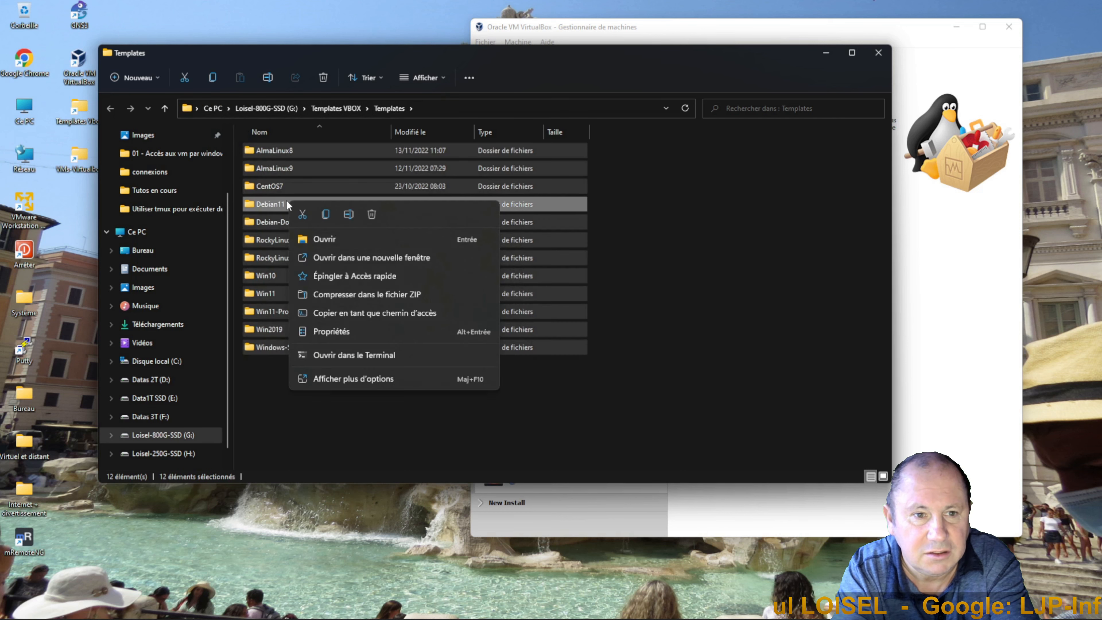
{"action": "left_click", "coordinate": [326, 331]}
{"action": "left_click_drag", "start_coordinate": [372, 306], "coordinate": [381, 310]}
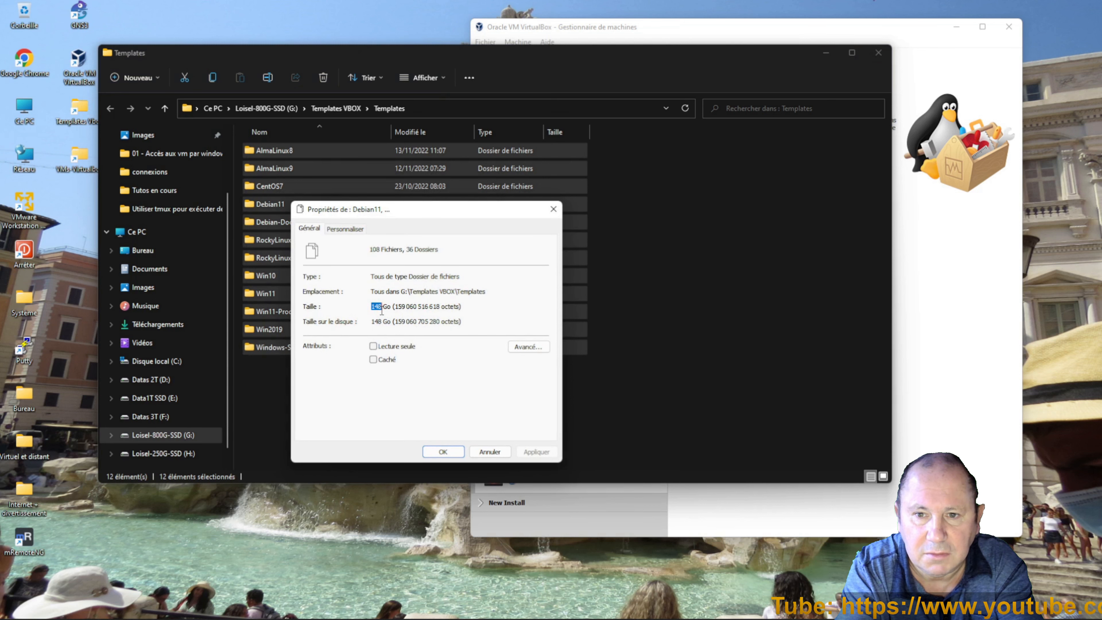
{"action": "left_click", "coordinate": [489, 451]}
{"action": "left_click", "coordinate": [408, 427]}
Step: Check the combined size of the Win2019 and Win11 template folders, then close the Templates folder window
{"action": "left_click", "coordinate": [278, 335]}
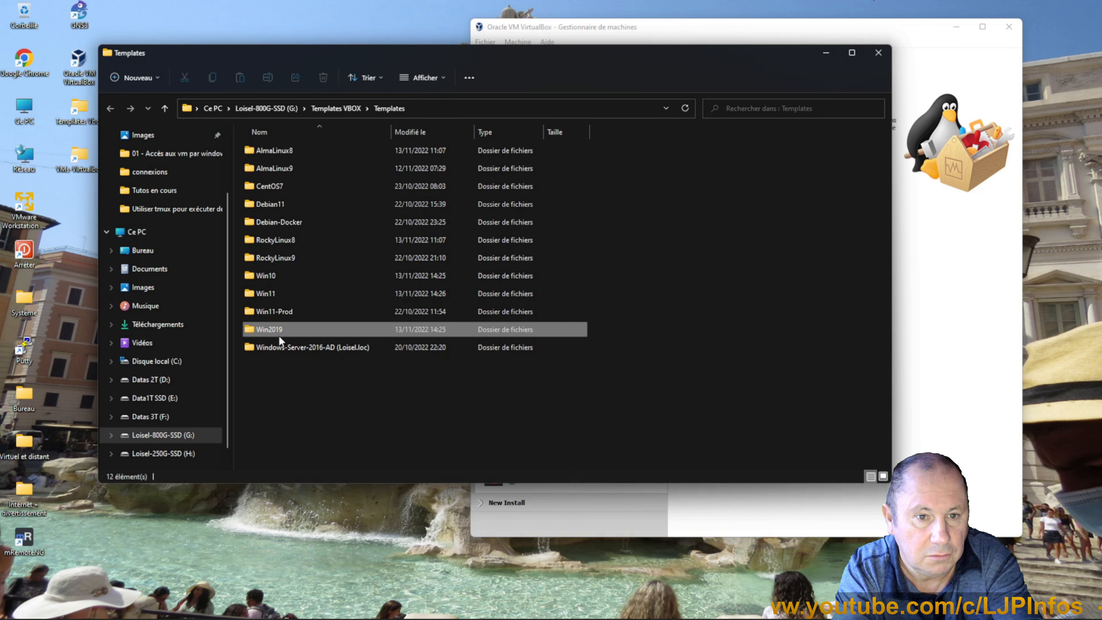
{"action": "left_click", "coordinate": [271, 292], "text": "ctrl"}
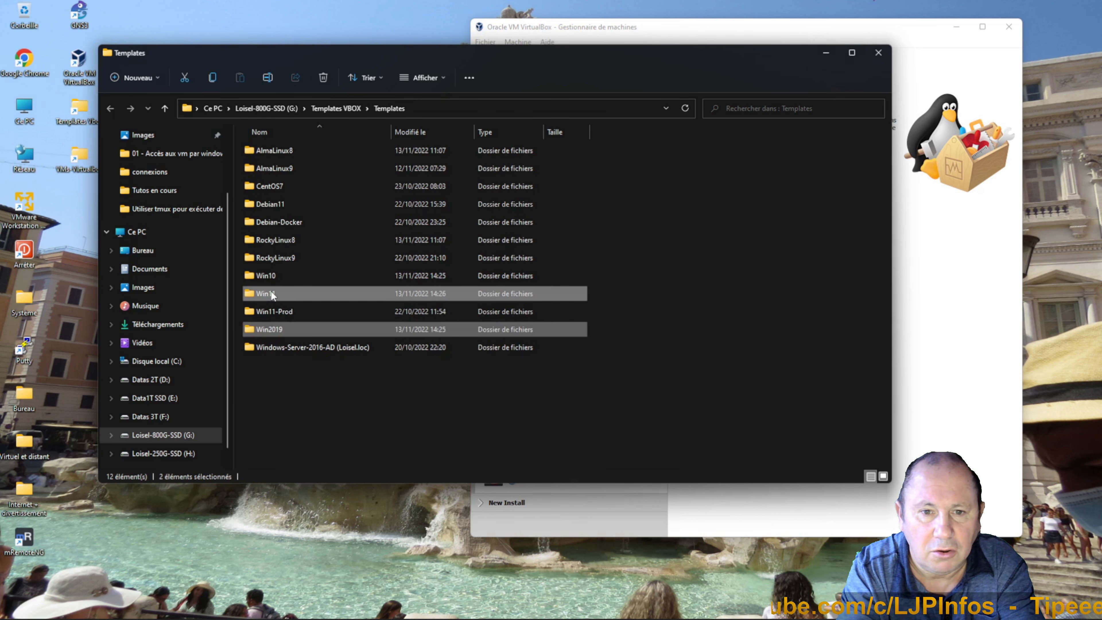
{"action": "right_click", "coordinate": [271, 292]}
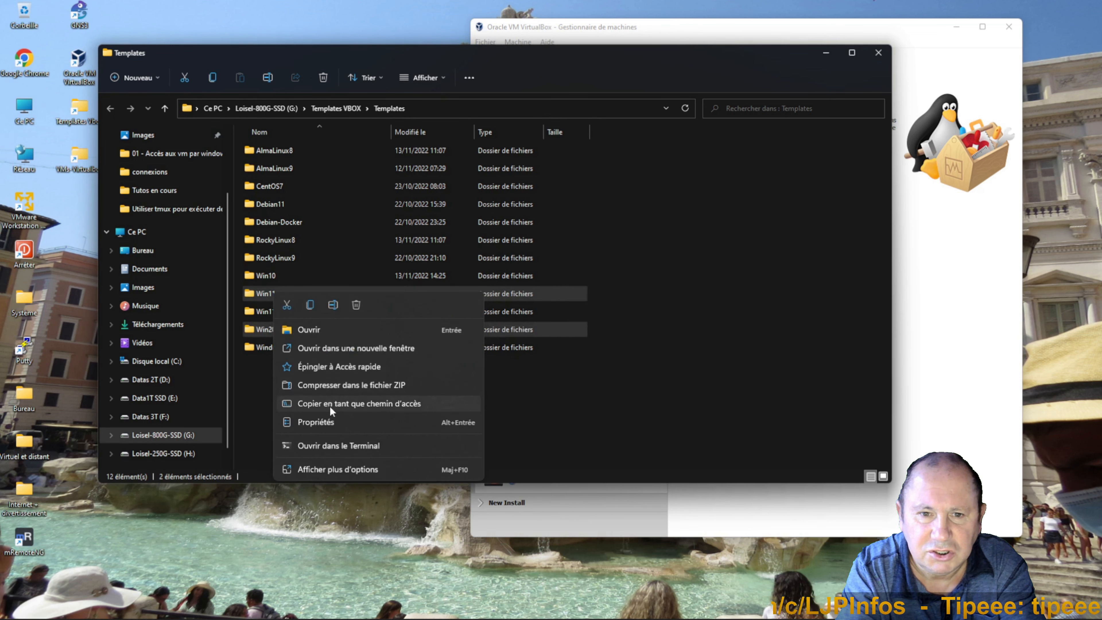
{"action": "left_click", "coordinate": [325, 421]}
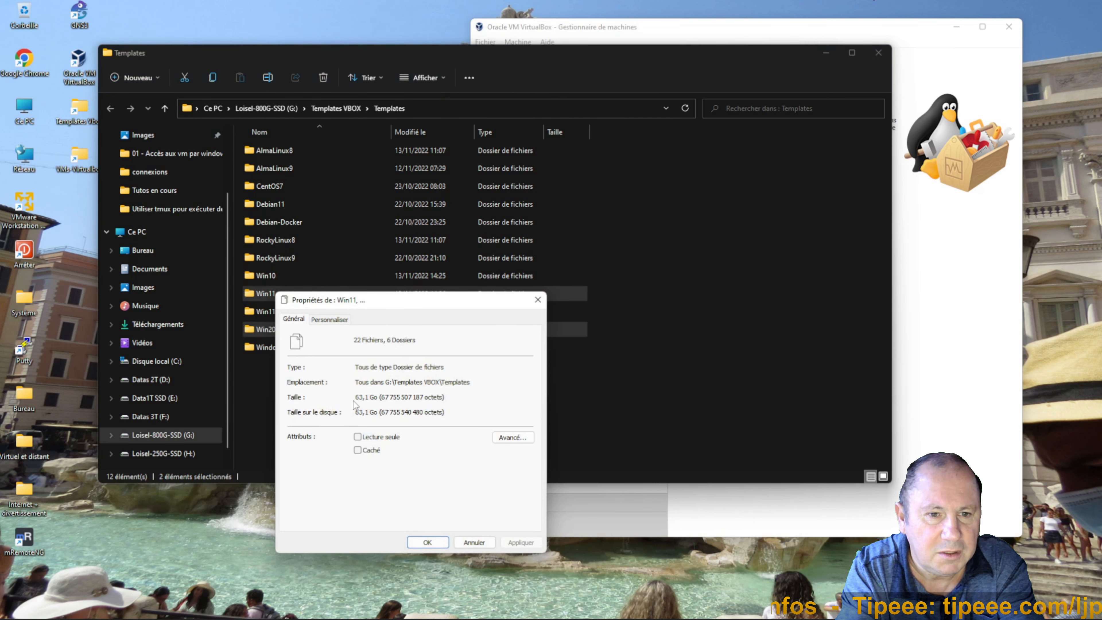
{"action": "left_click_drag", "start_coordinate": [368, 397], "coordinate": [355, 397]}
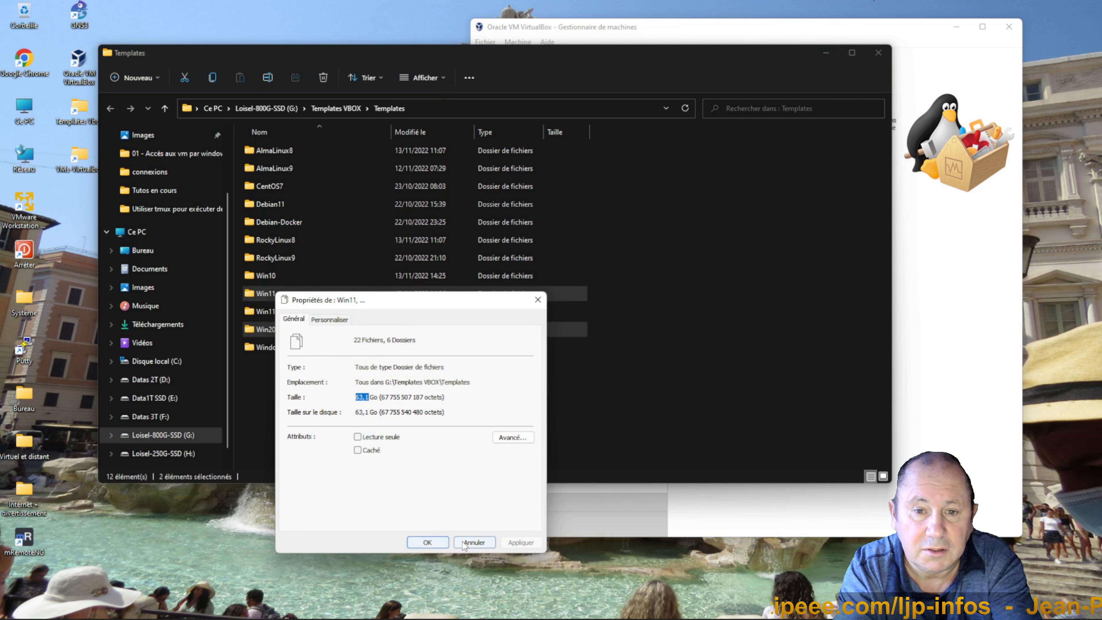
{"action": "left_click", "coordinate": [428, 542]}
{"action": "left_click", "coordinate": [595, 429]}
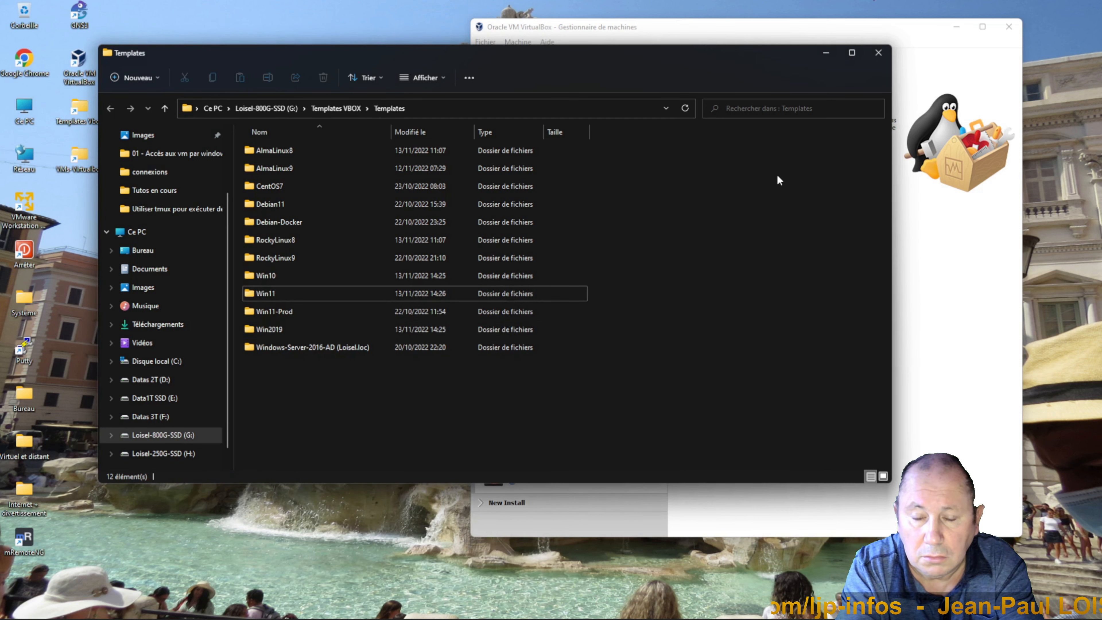
{"action": "left_click", "coordinate": [879, 52]}
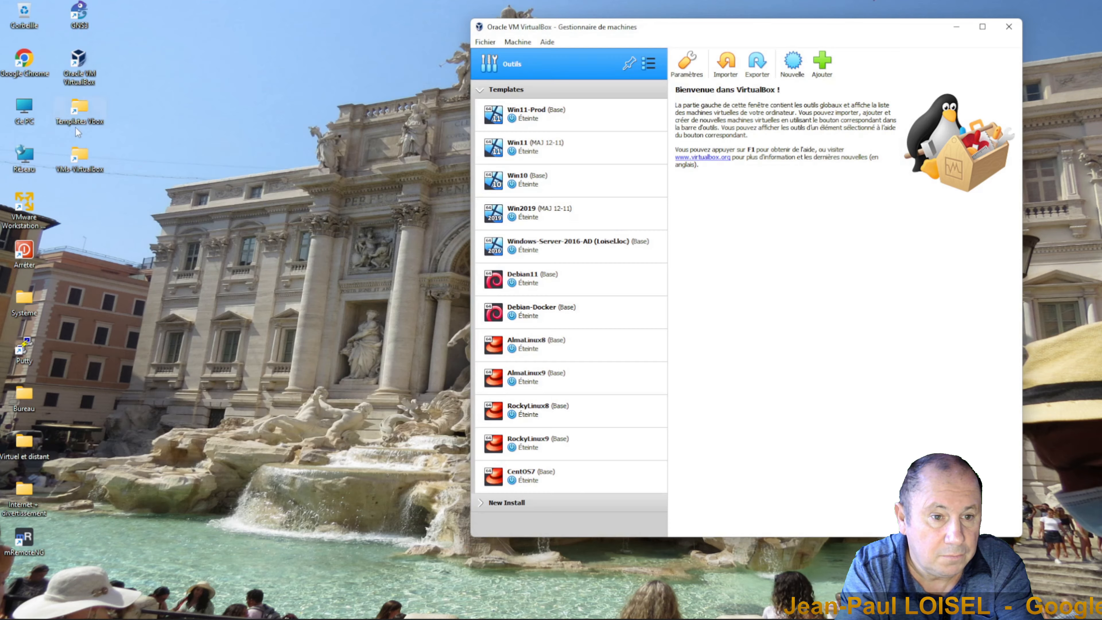
Step: Look through the VMs-Virtualbox folder and its Templates subfolder, then close the folder window
{"action": "double_click", "coordinate": [77, 159]}
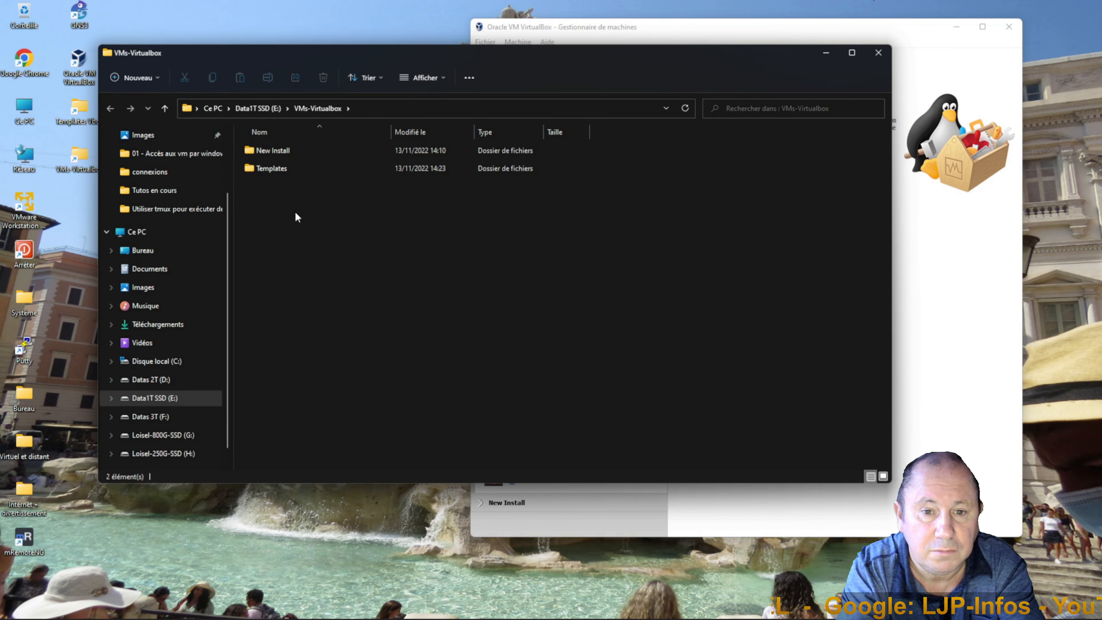
{"action": "double_click", "coordinate": [278, 171]}
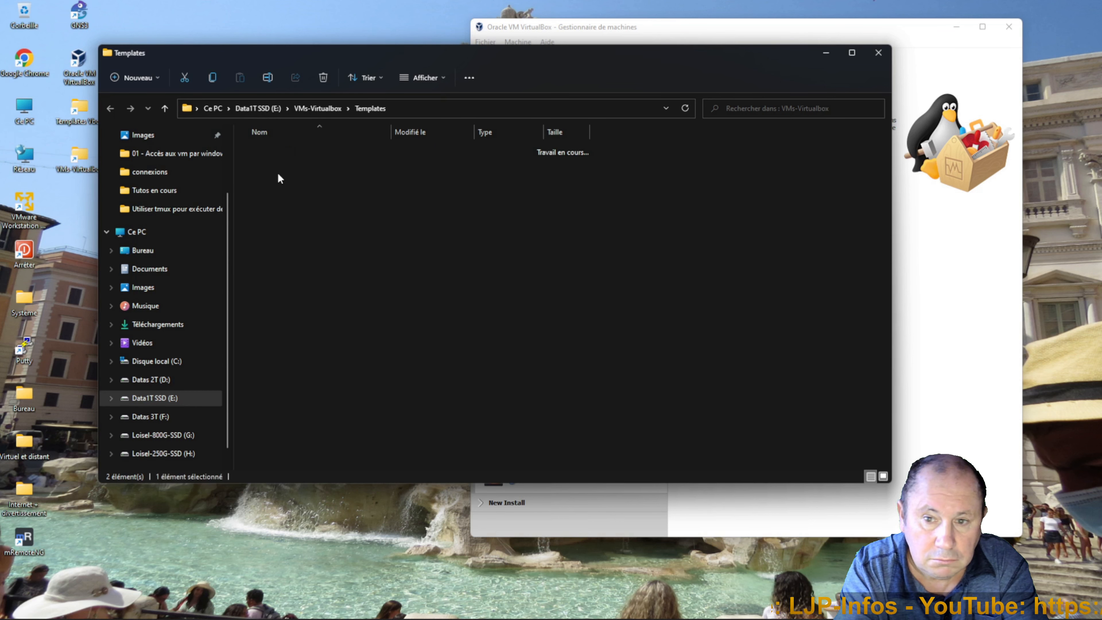
{"action": "left_click", "coordinate": [322, 108]}
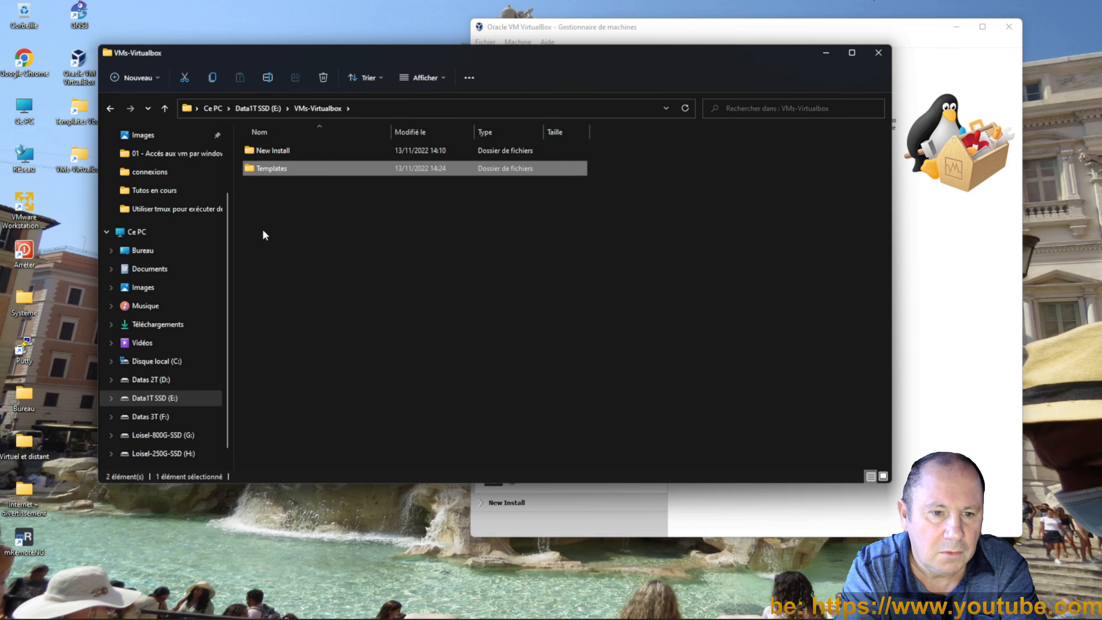
{"action": "left_click", "coordinate": [886, 52]}
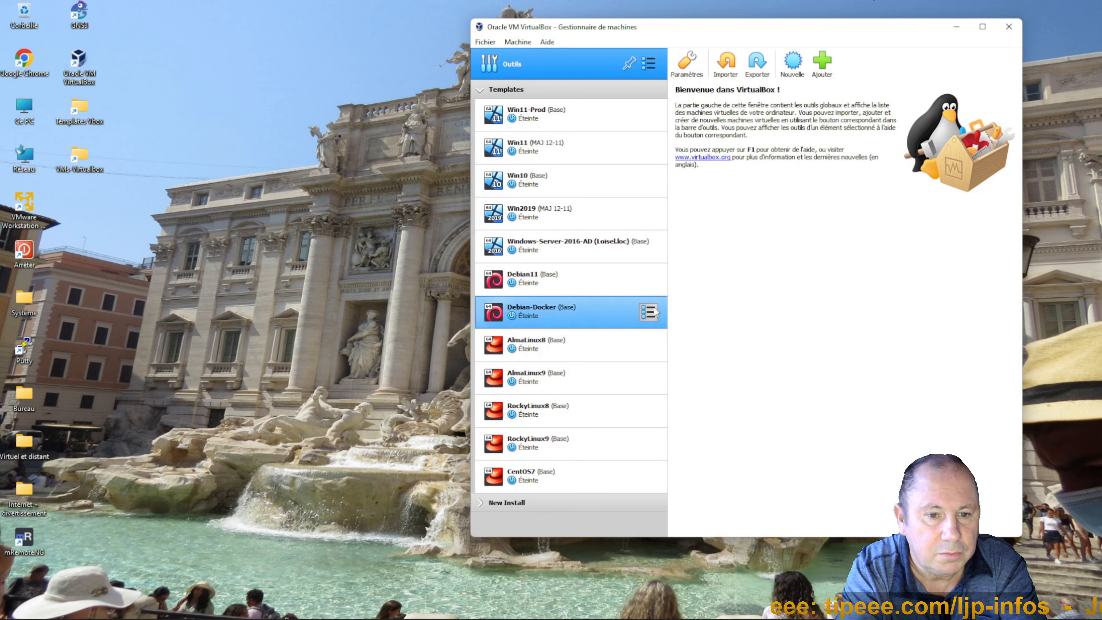
Step: Select the Win2019 virtual machine and view its guest system's network connections from the Network and Sharing Center
{"action": "left_click", "coordinate": [521, 215]}
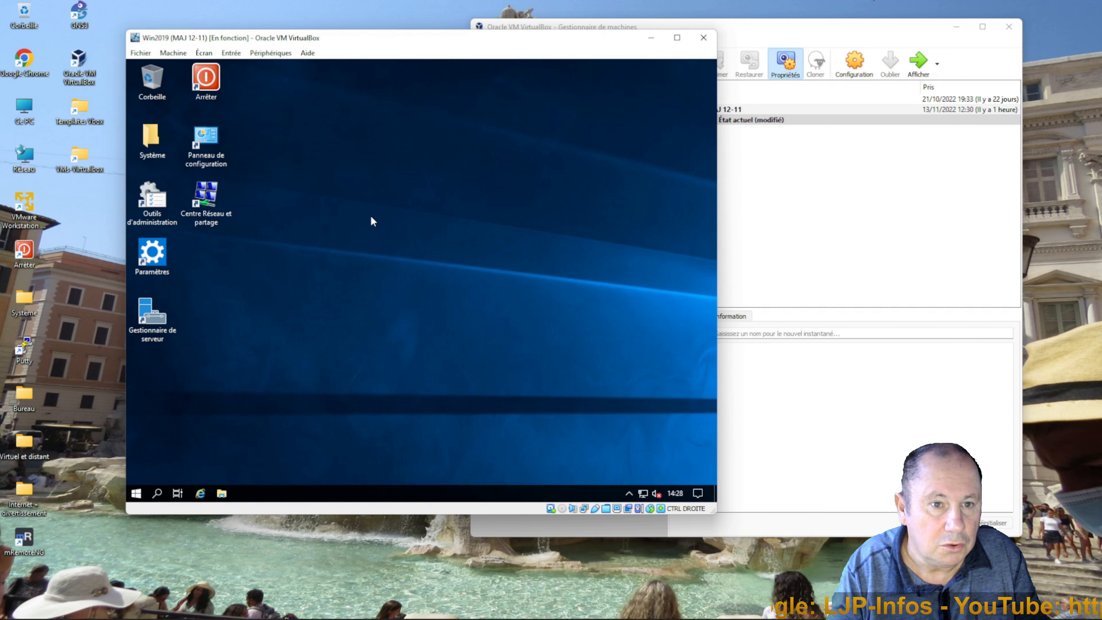
{"action": "double_click", "coordinate": [210, 207]}
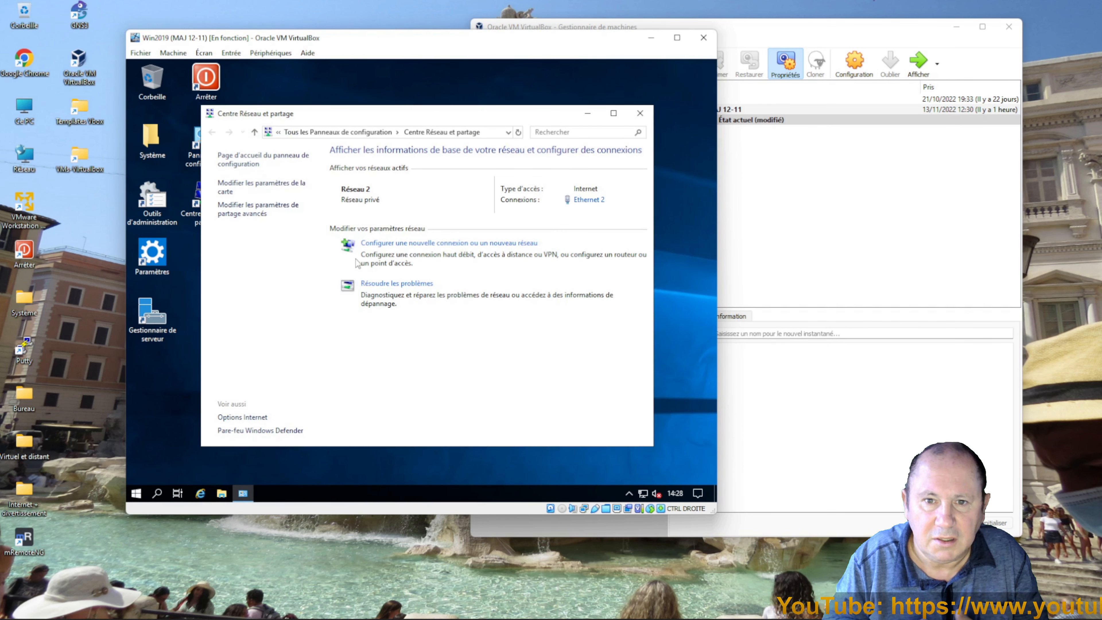
{"action": "left_click", "coordinate": [285, 187]}
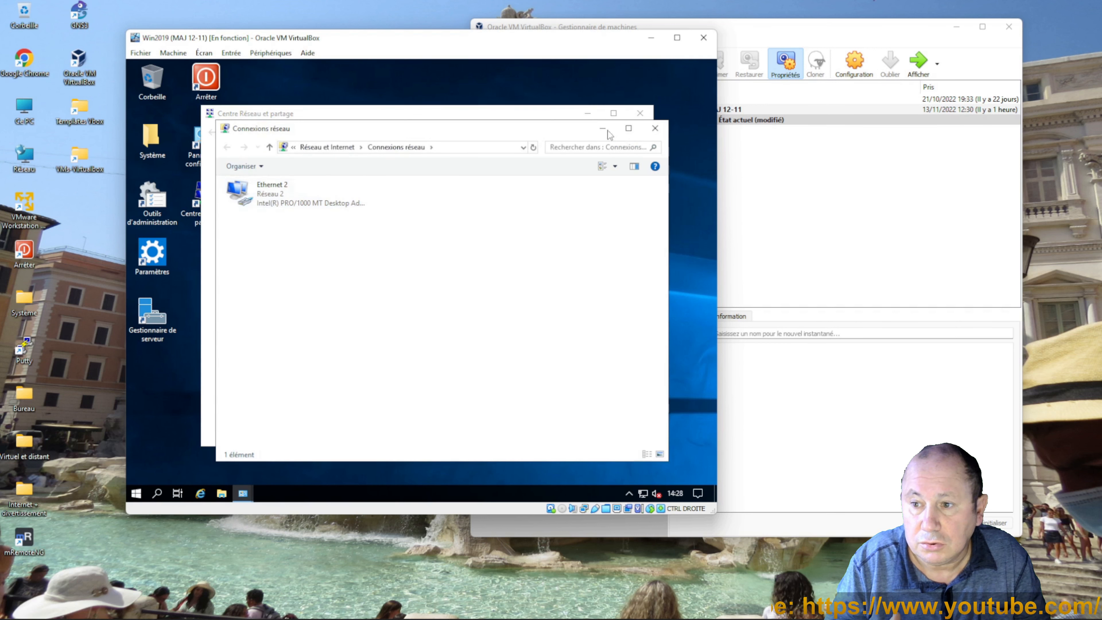
{"action": "left_click", "coordinate": [656, 127]}
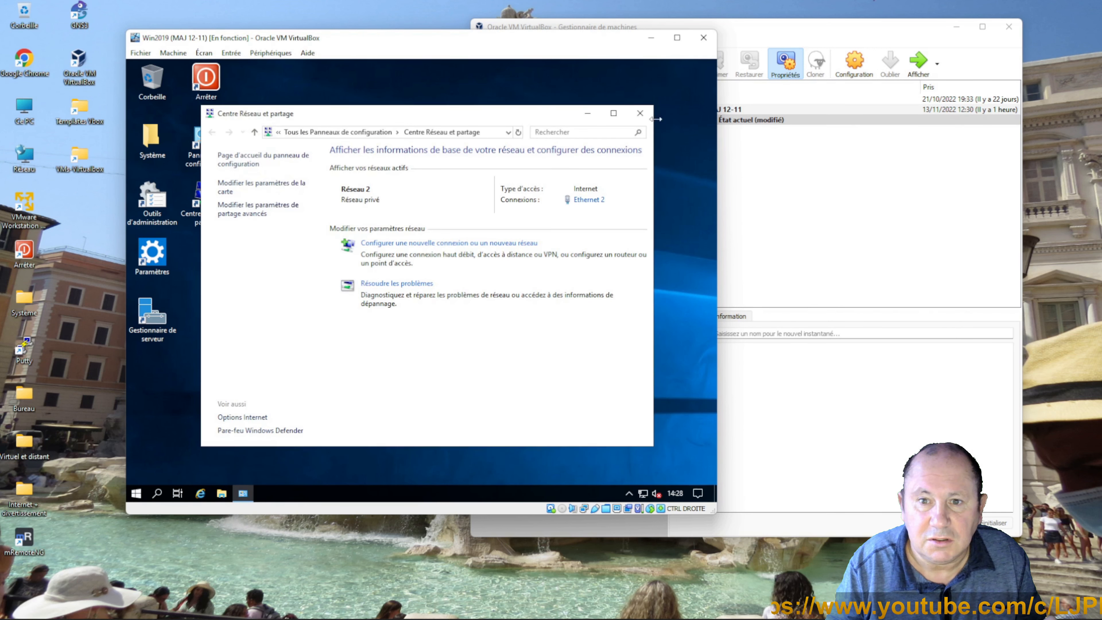
{"action": "left_click", "coordinate": [640, 113]}
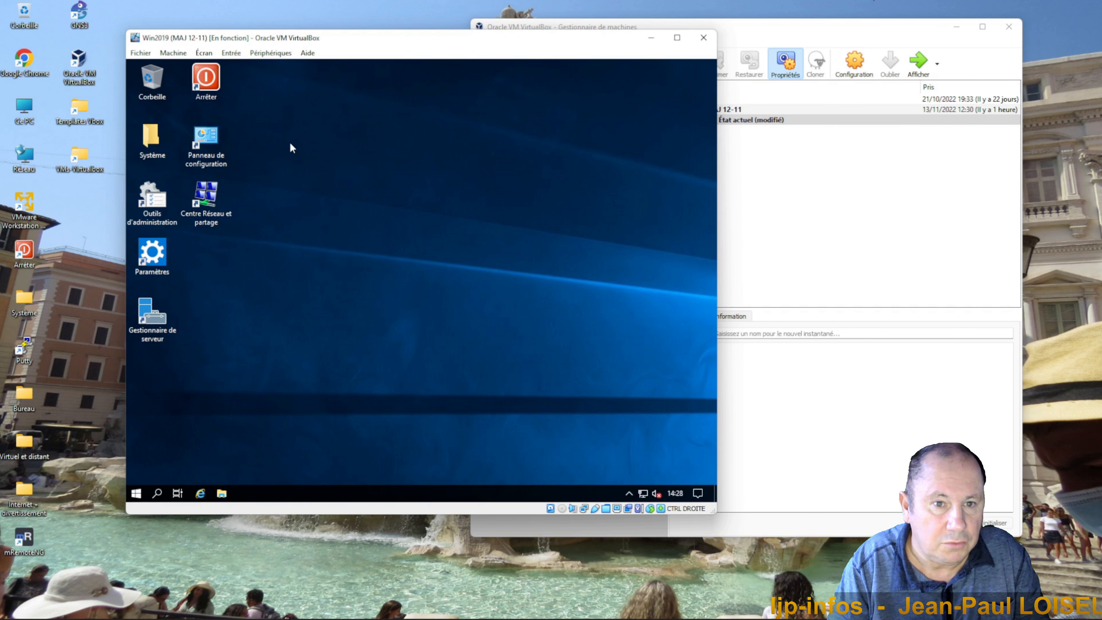
Step: Try to apply a random SID with newsid from the guest's Système folder, without renaming the computer and with automatic reboot enabled
{"action": "double_click", "coordinate": [154, 140]}
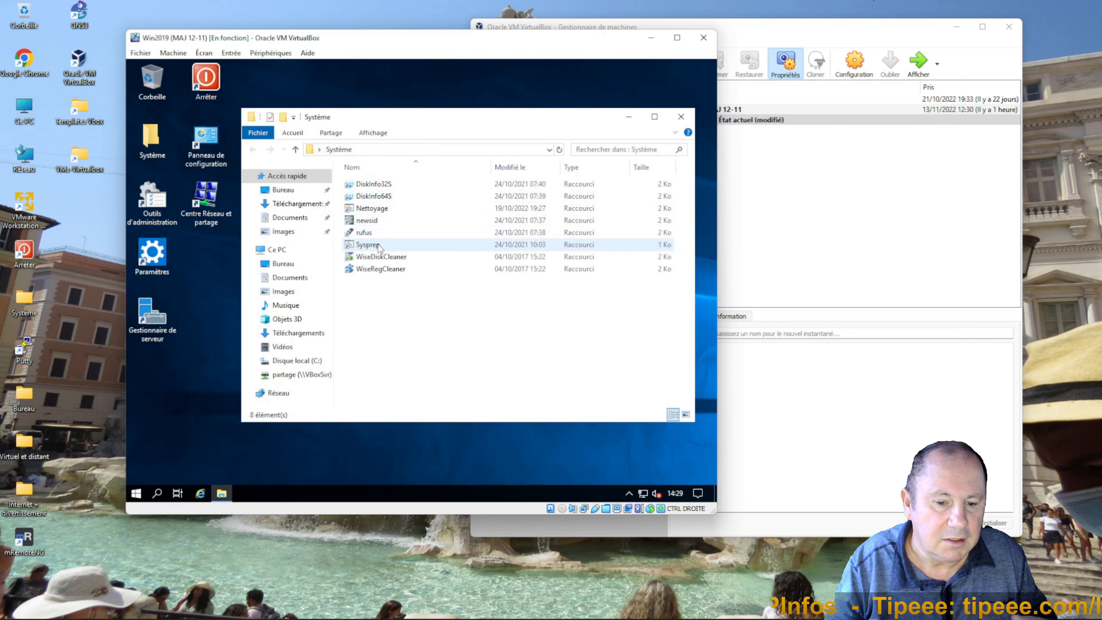
{"action": "left_click", "coordinate": [373, 221]}
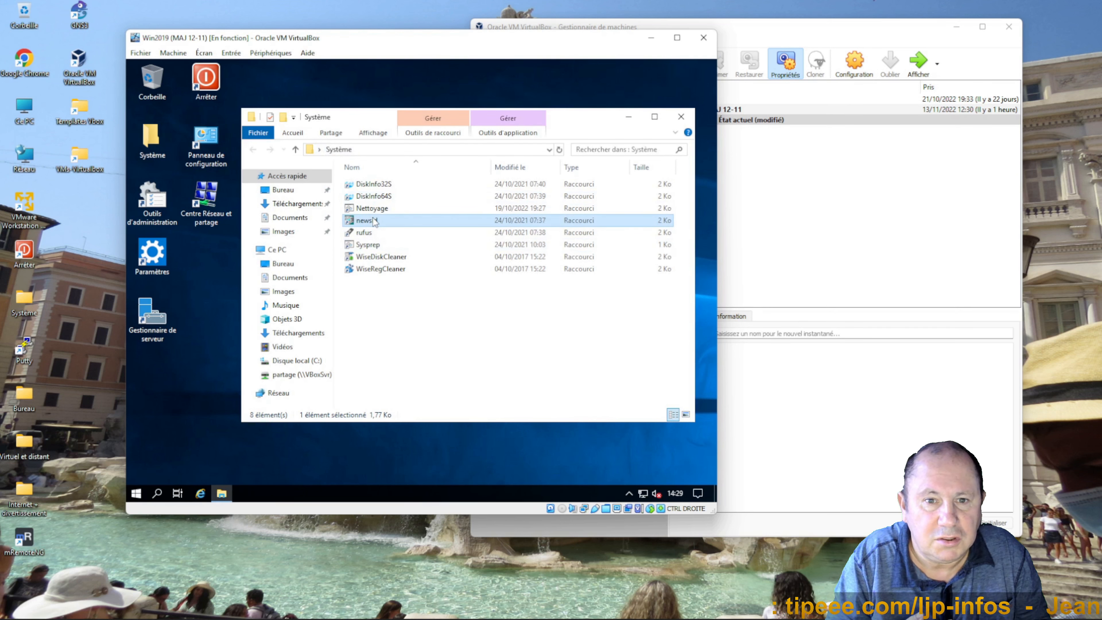
{"action": "double_click", "coordinate": [374, 222]}
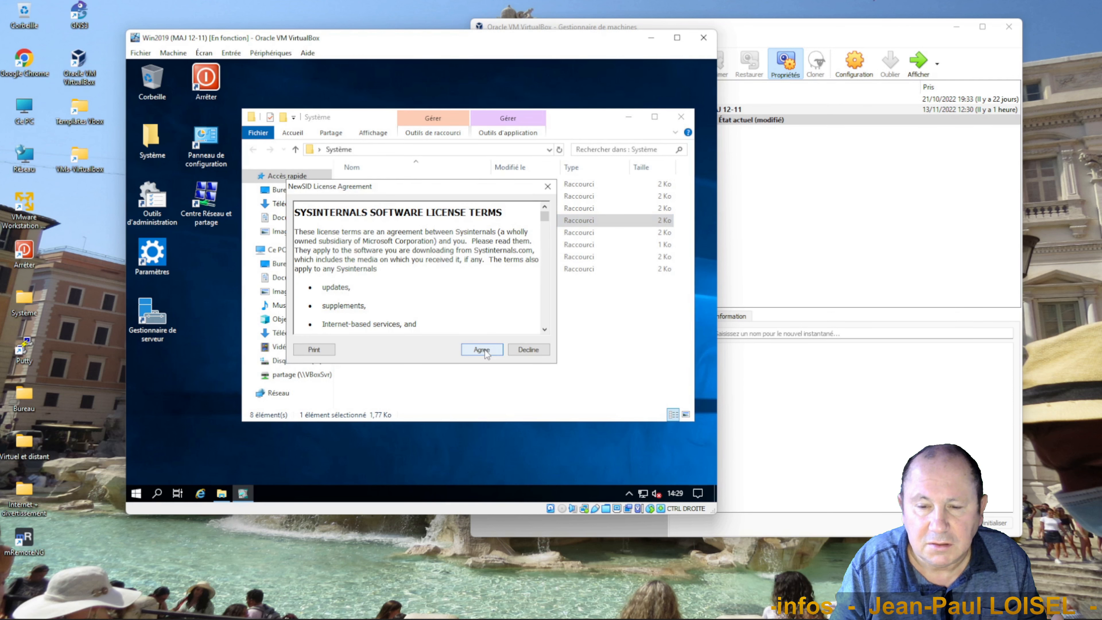
{"action": "left_click", "coordinate": [481, 350]}
{"action": "left_click", "coordinate": [487, 361]}
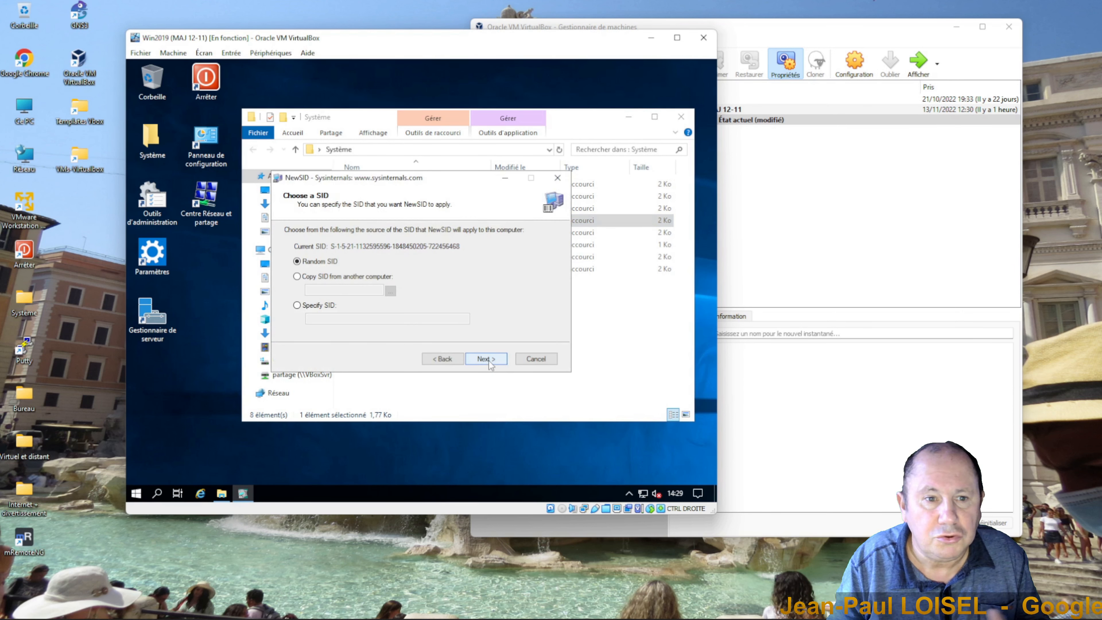
{"action": "left_click", "coordinate": [489, 362]}
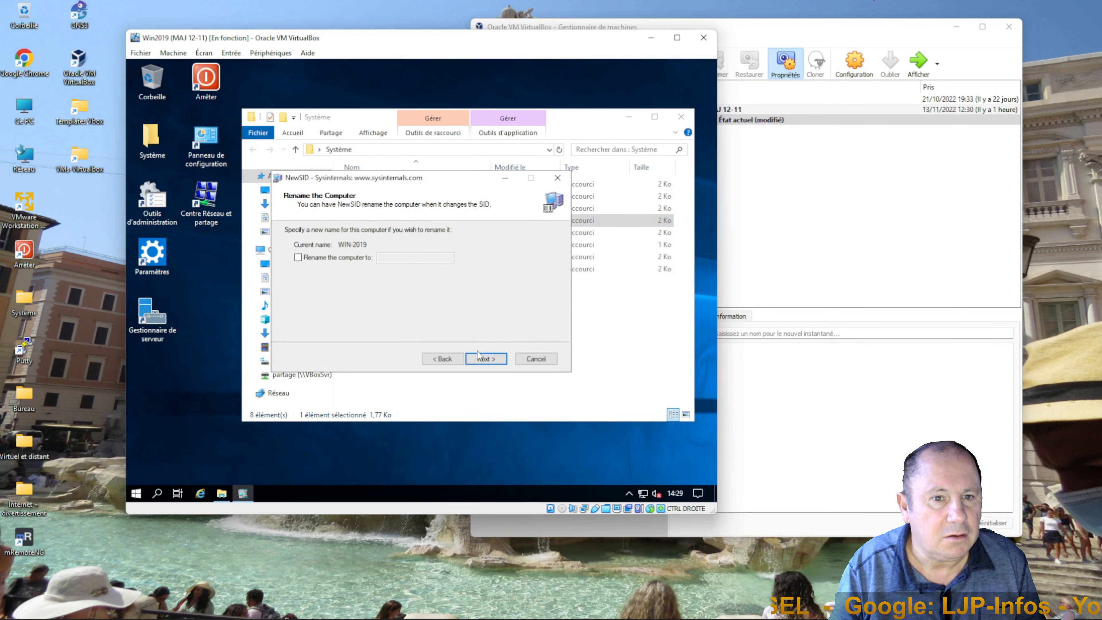
{"action": "left_click", "coordinate": [489, 362]}
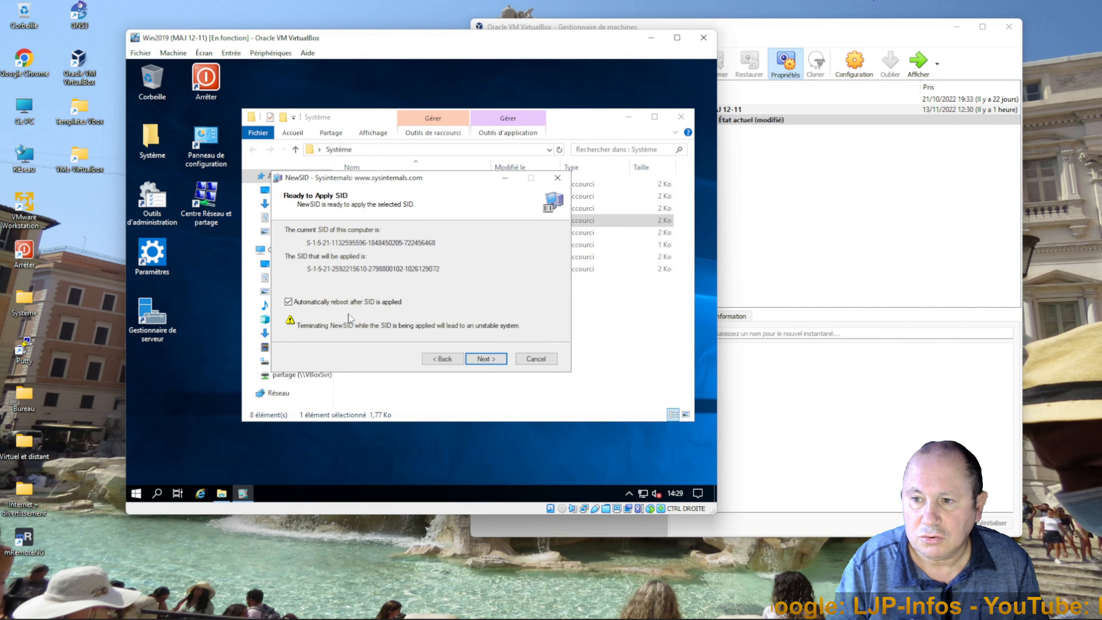
{"action": "left_click", "coordinate": [490, 363]}
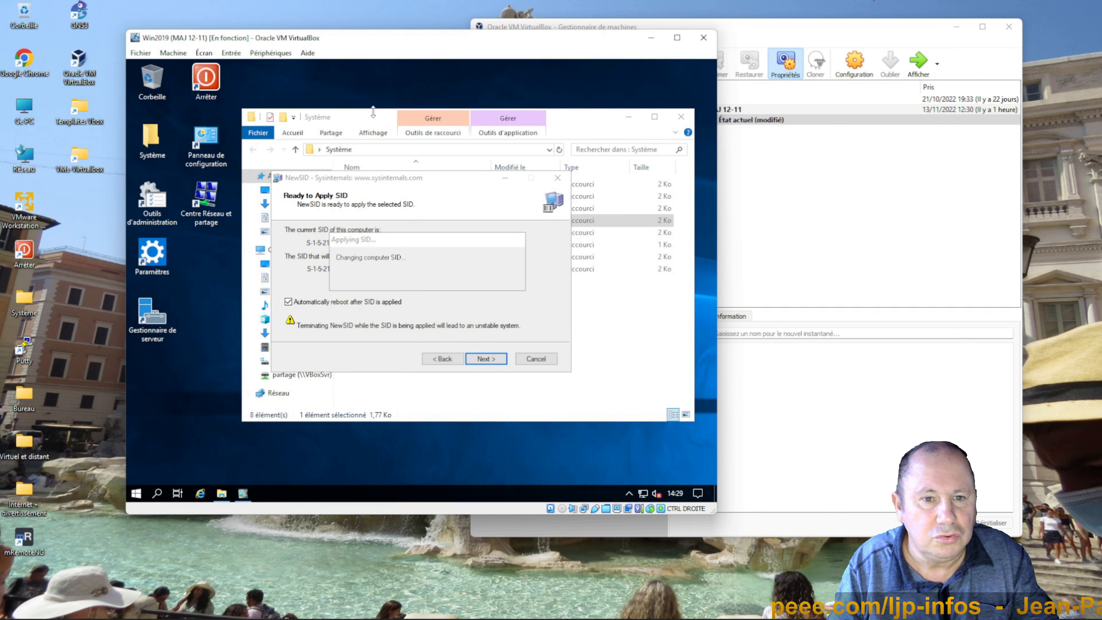
Step: View the commands in the Nettoyage cleanup script without changing them, then close the script and the Système folder
{"action": "left_click_drag", "start_coordinate": [371, 117], "coordinate": [290, 91]}
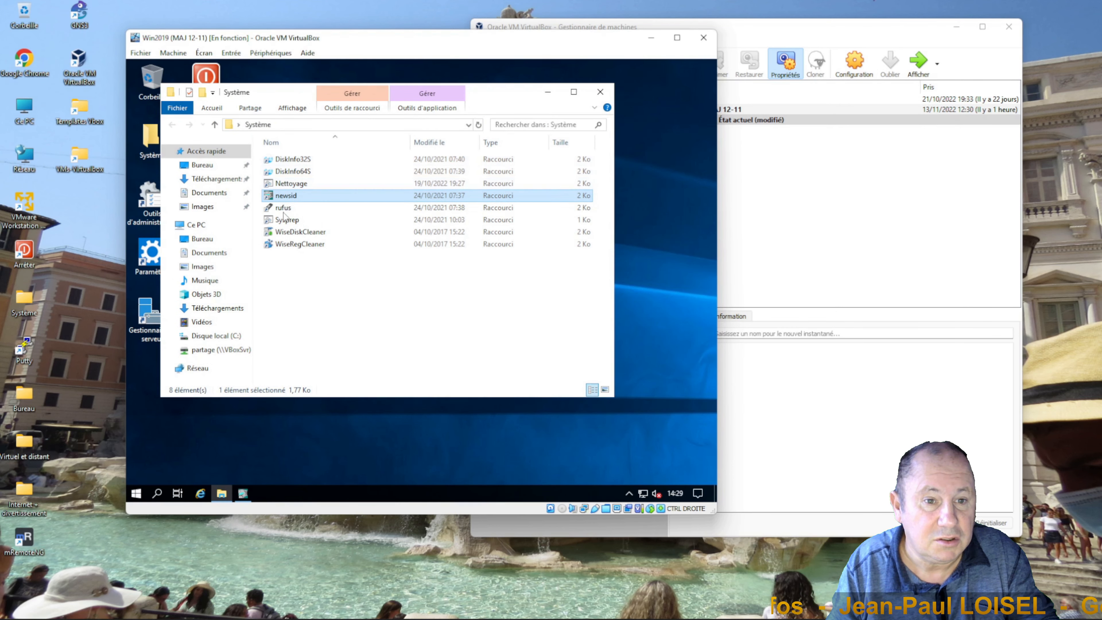
{"action": "left_click", "coordinate": [295, 186]}
{"action": "right_click", "coordinate": [295, 185]}
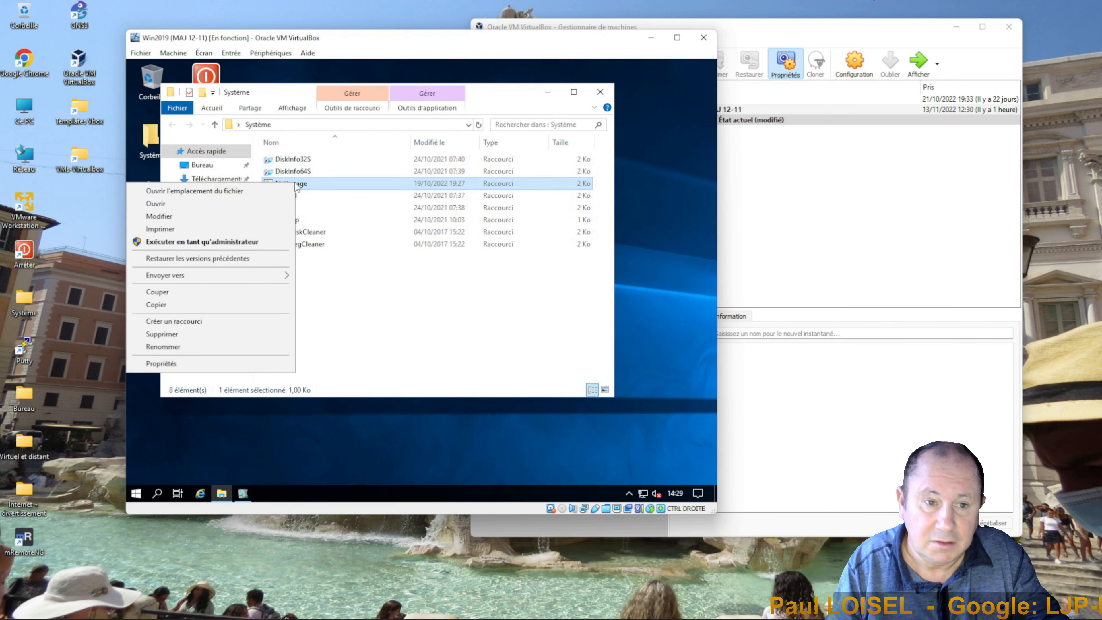
{"action": "left_click", "coordinate": [237, 217]}
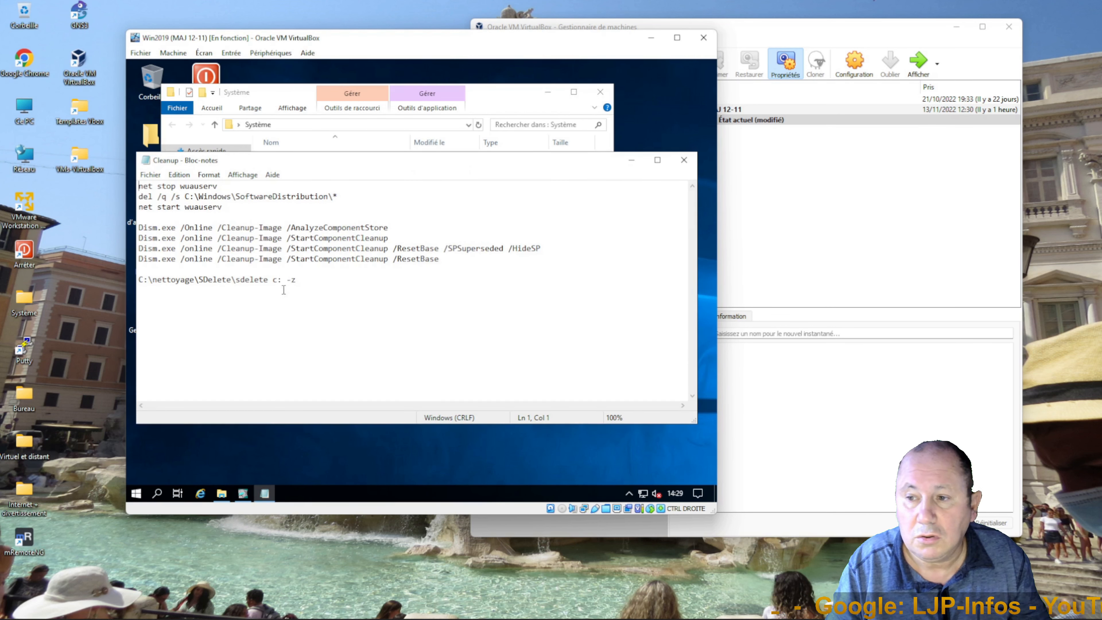
{"action": "left_click", "coordinate": [682, 161]}
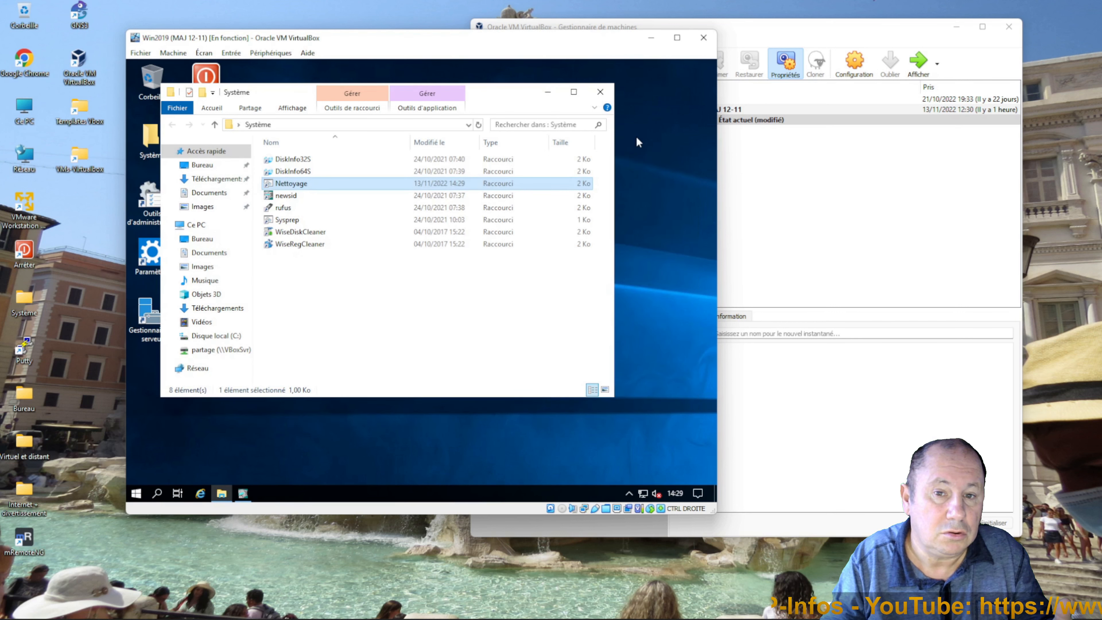
{"action": "left_click", "coordinate": [600, 93]}
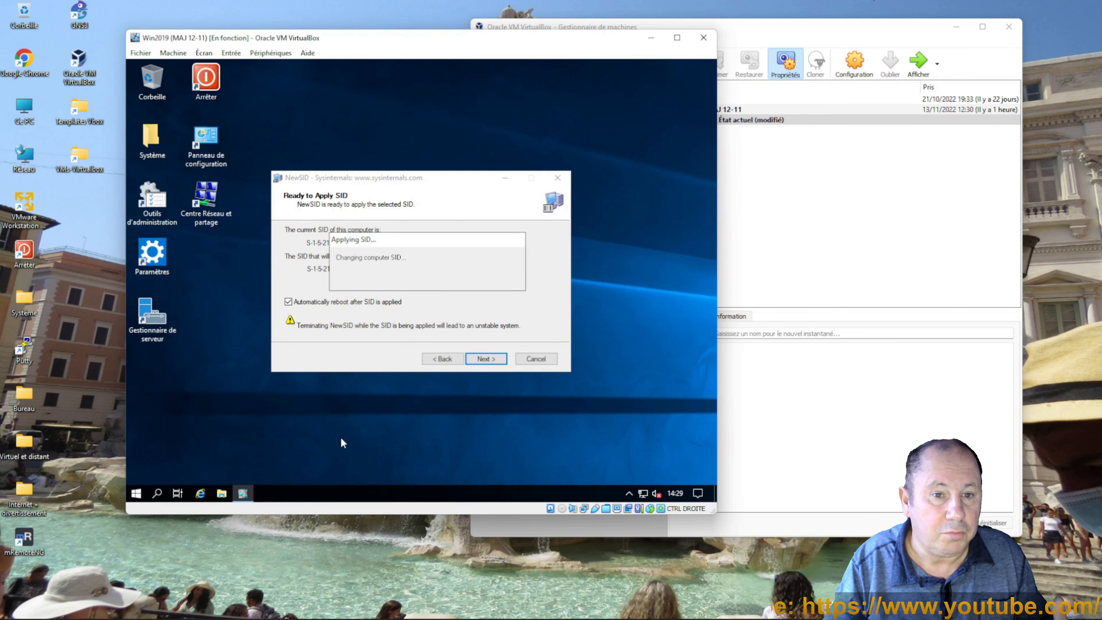
Step: End the NewSID Sid Generator process from the guest's Task Manager
{"action": "right_click", "coordinate": [350, 493]}
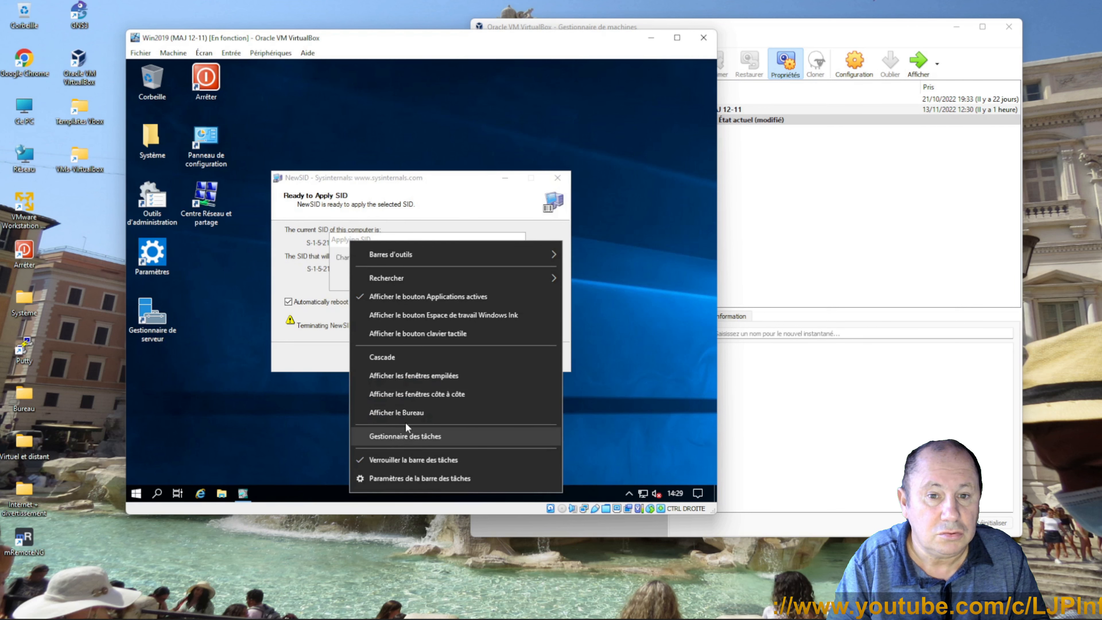
{"action": "left_click", "coordinate": [405, 436]}
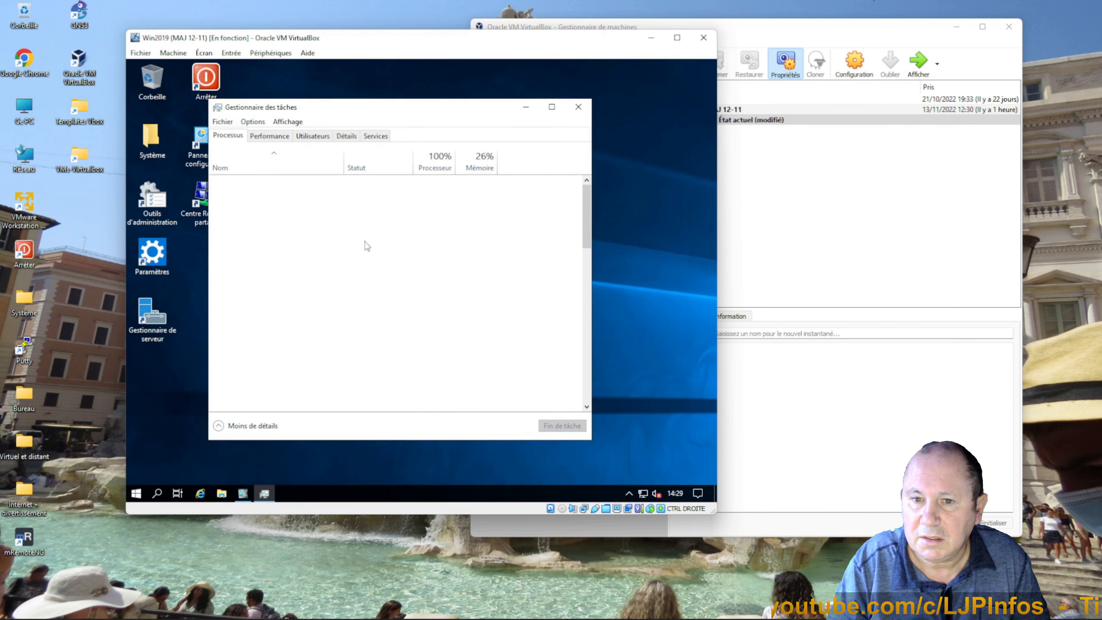
{"action": "left_click", "coordinate": [265, 221]}
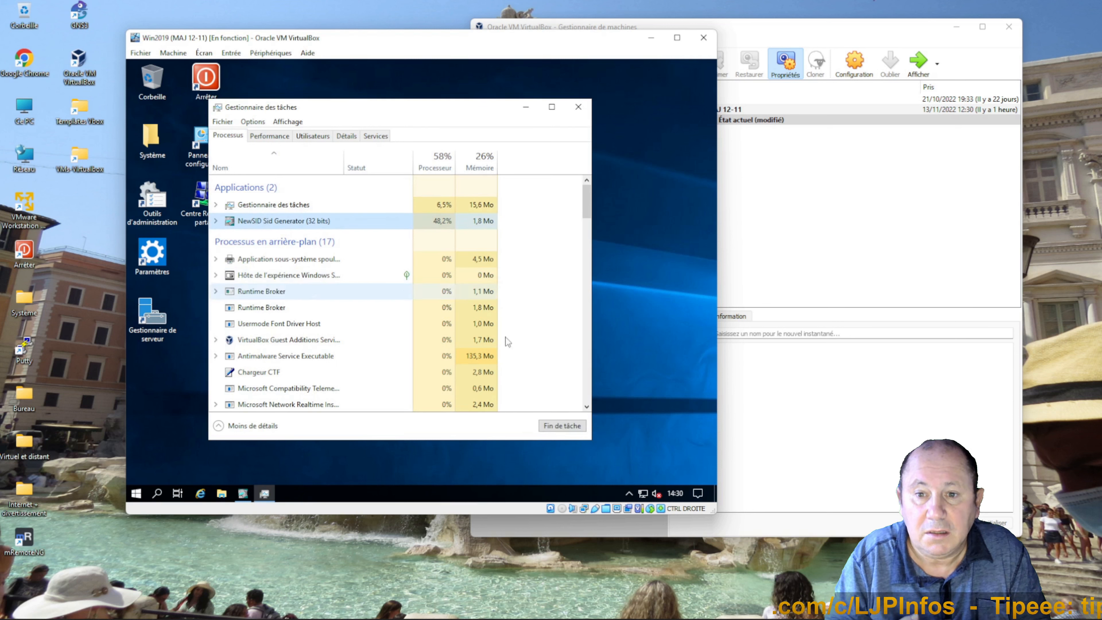
{"action": "left_click", "coordinate": [558, 426]}
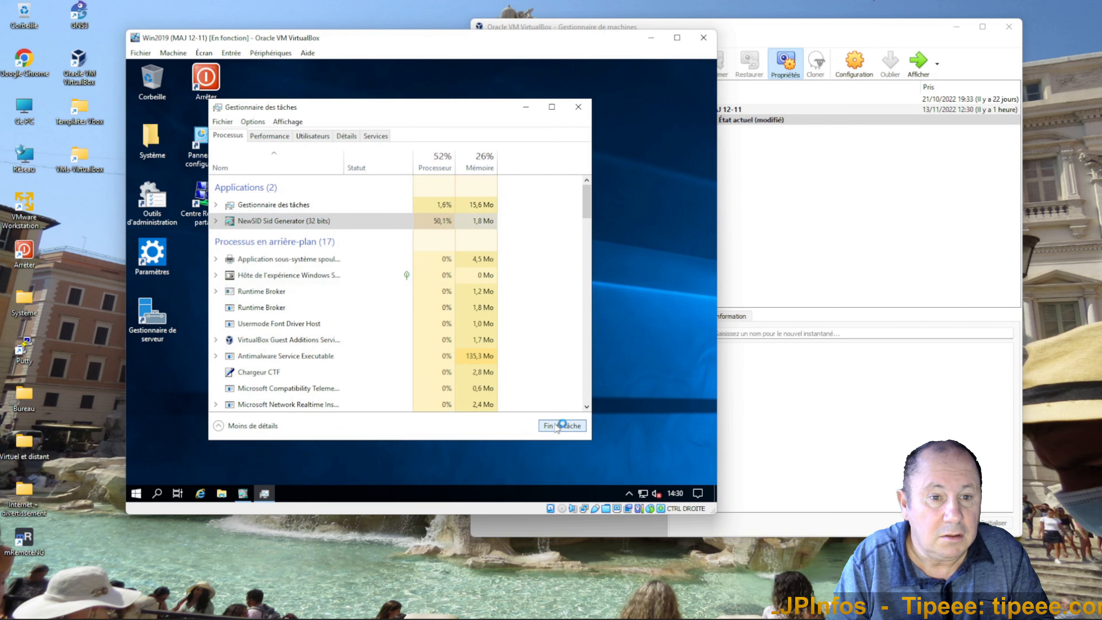
Step: Close the guest's Task Manager and power off the Win2019 machine, restoring its current snapshot MAJ 12-11
{"action": "left_click", "coordinate": [579, 108]}
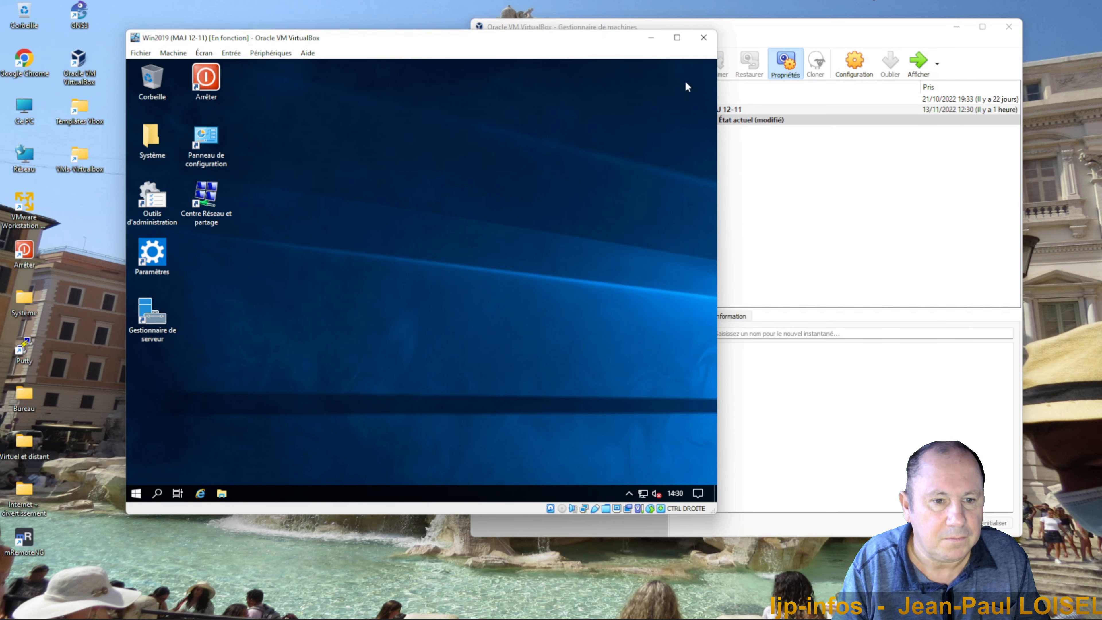
{"action": "left_click", "coordinate": [702, 37]}
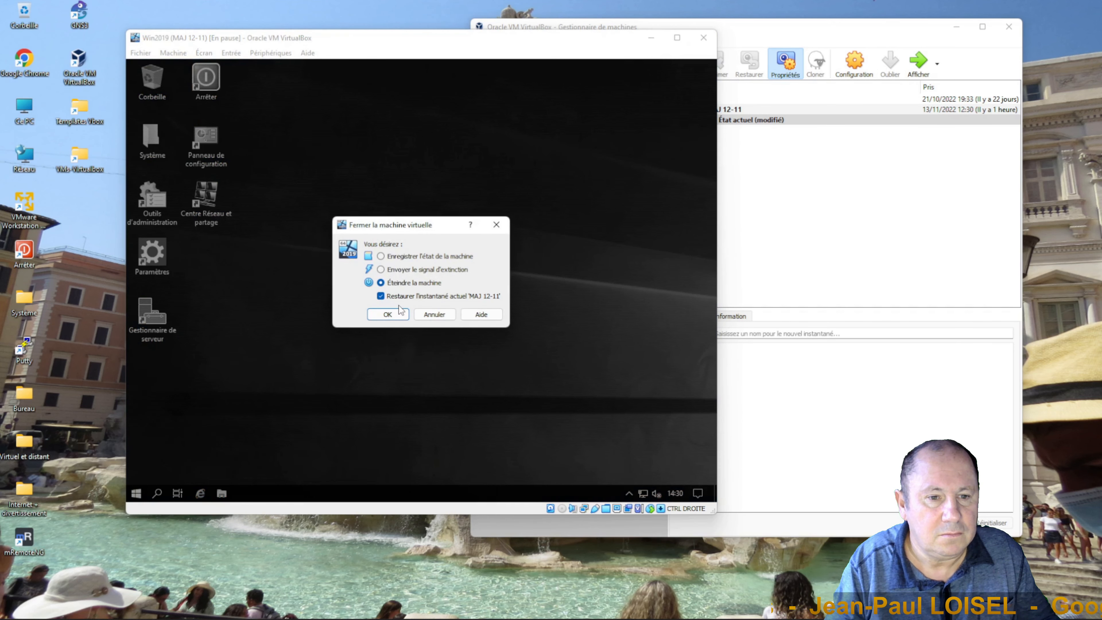
{"action": "left_click", "coordinate": [385, 316]}
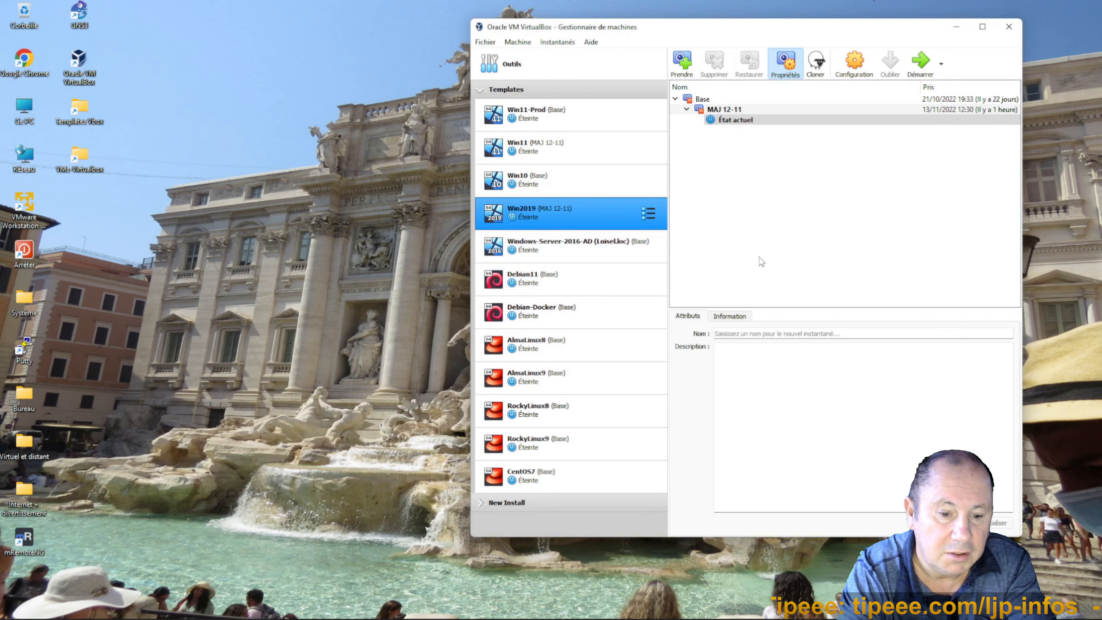
Step: Create a linked clone of the Win2019 template named "Win2019 1" in e:\VMs-Virtualbox
{"action": "right_click", "coordinate": [547, 210]}
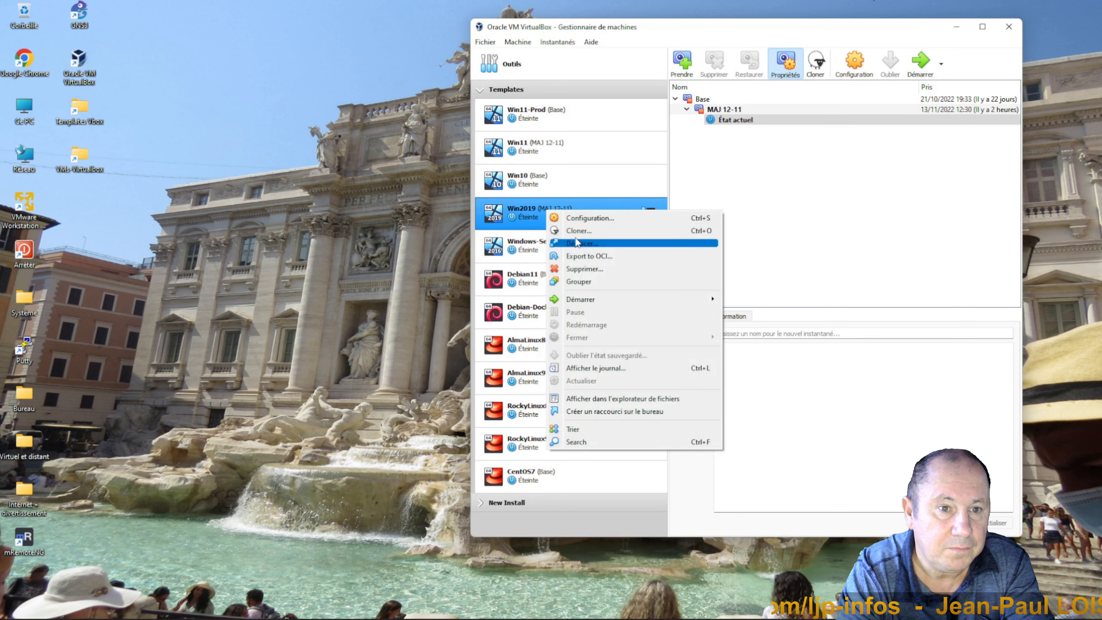
{"action": "left_click", "coordinate": [581, 231]}
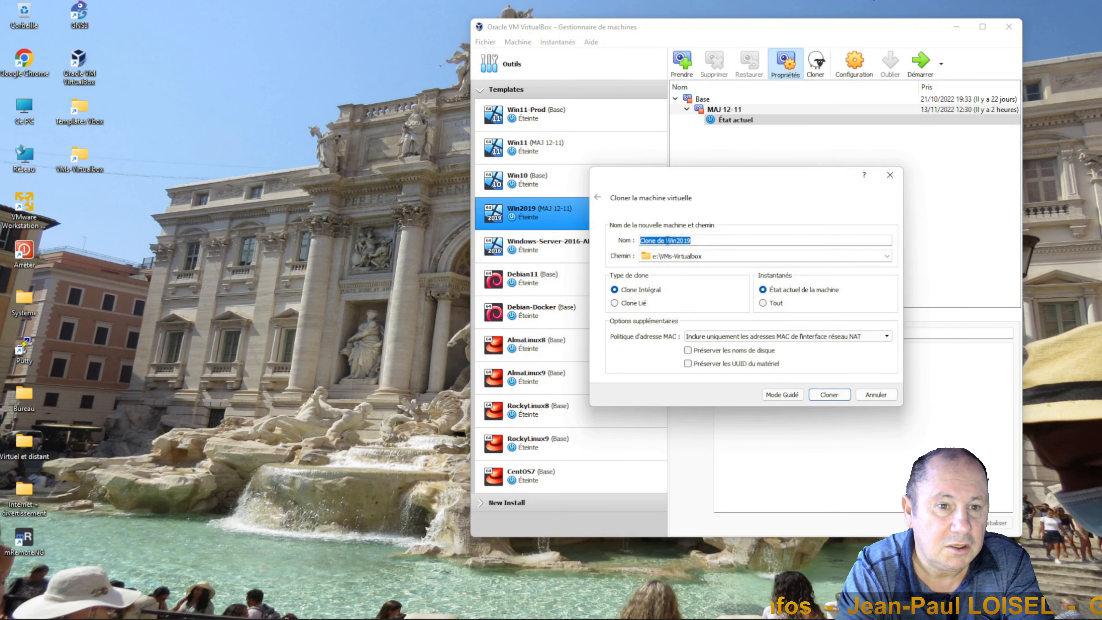
{"action": "type", "text": "Win2019 1"}
{"action": "key", "text": "Home"}
{"action": "key", "text": "ctrl+shift+Right"}
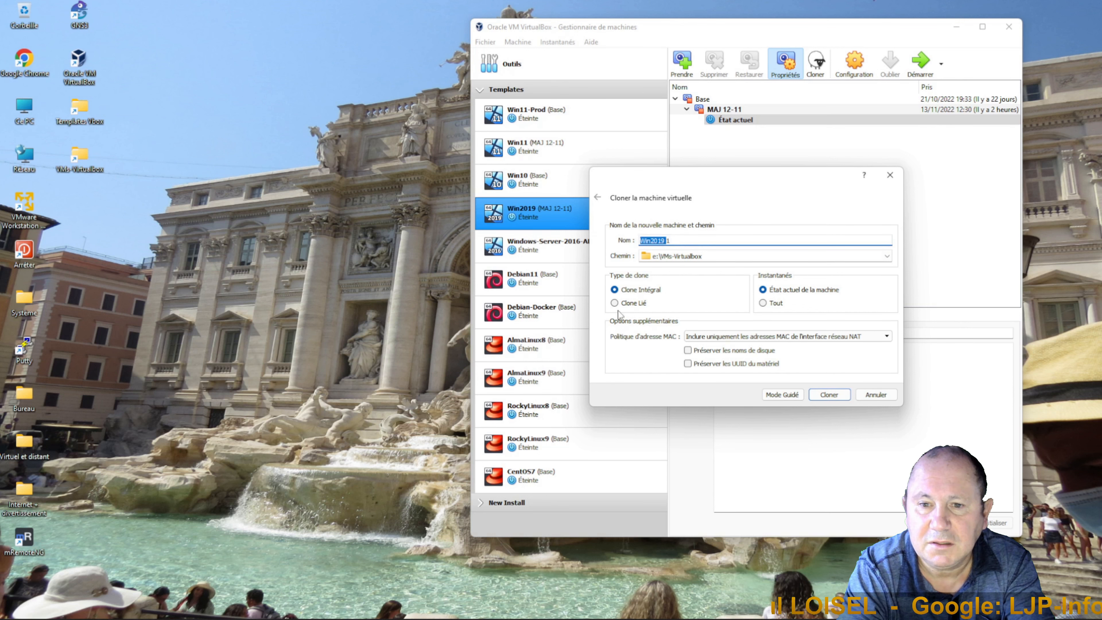
{"action": "left_click", "coordinate": [630, 304]}
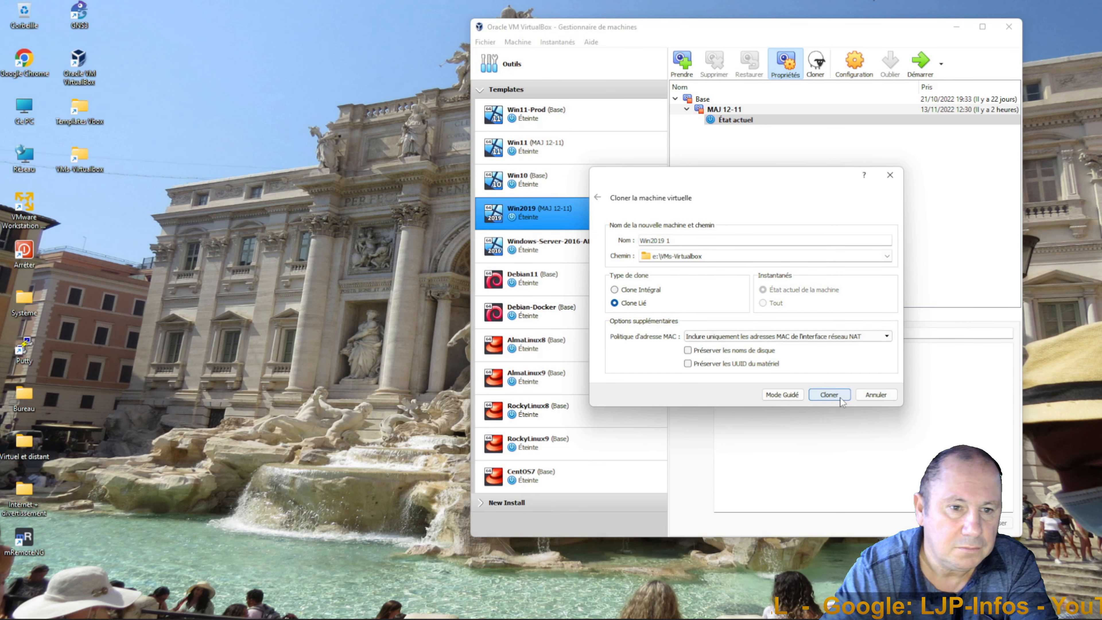
{"action": "left_click", "coordinate": [829, 394]}
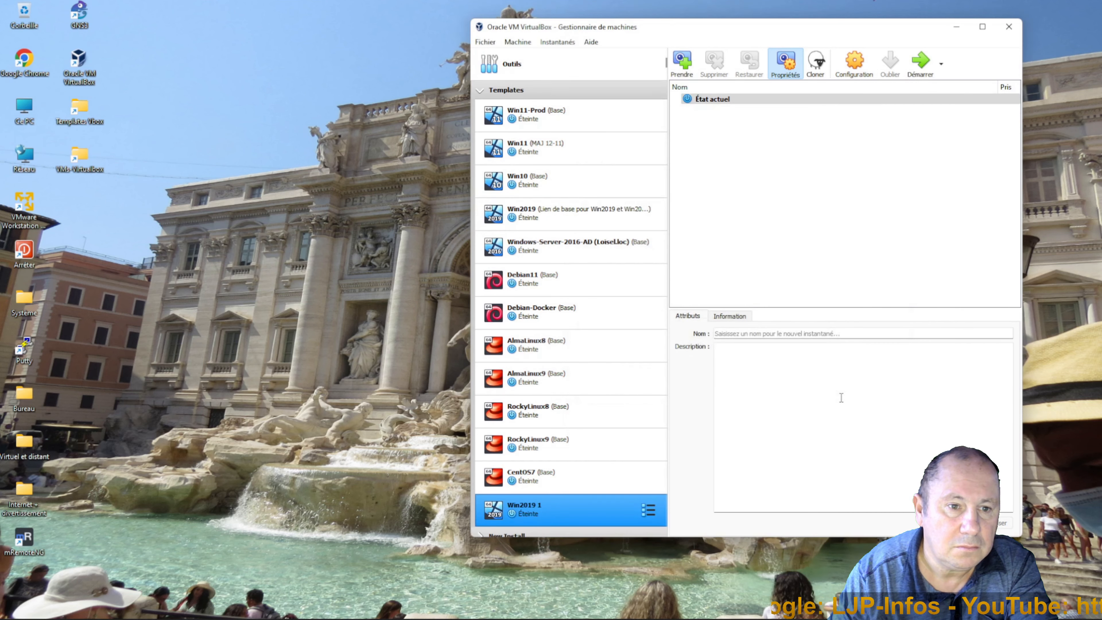
Step: Create a second linked clone of the Win2019 template named "Win2019 2"
{"action": "right_click", "coordinate": [554, 209]}
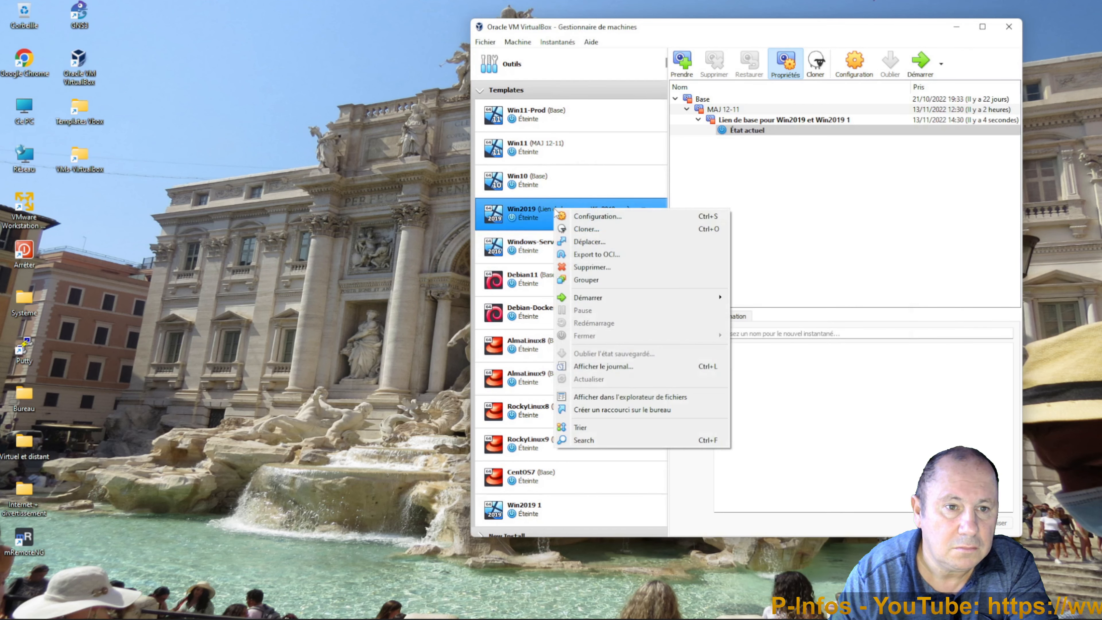
{"action": "left_click", "coordinate": [588, 230]}
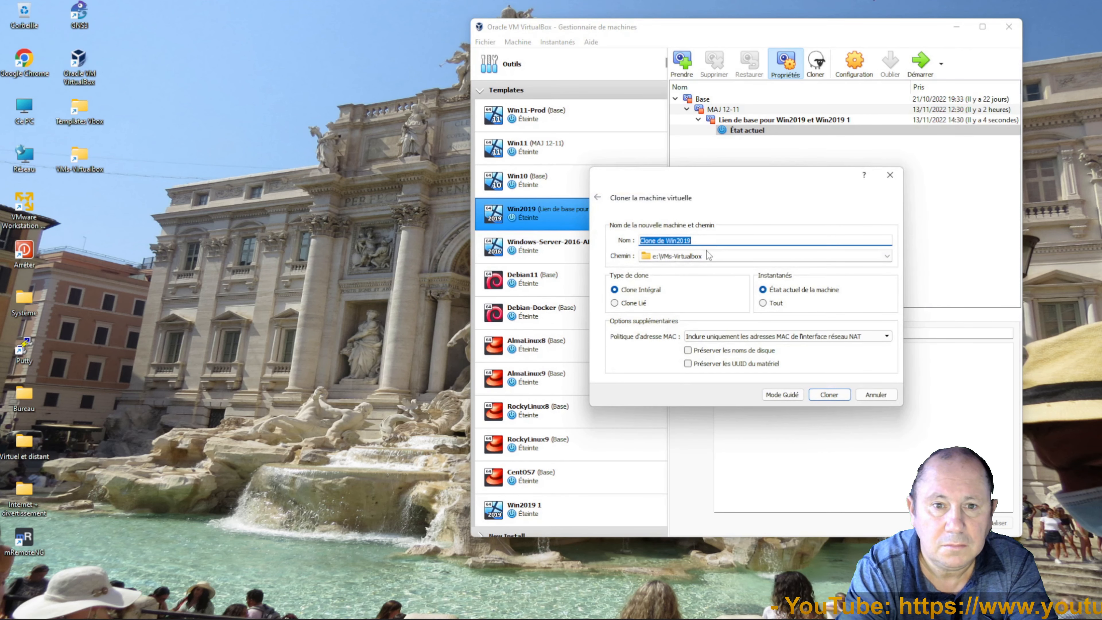
{"action": "type", "text": "Win2019 2"}
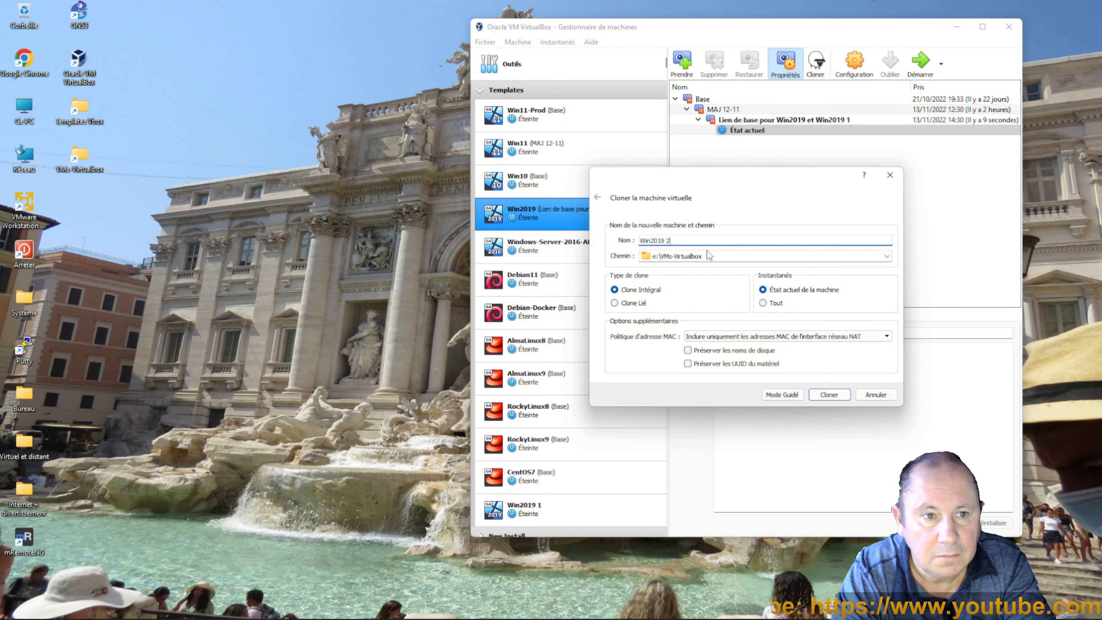
{"action": "left_click", "coordinate": [639, 304]}
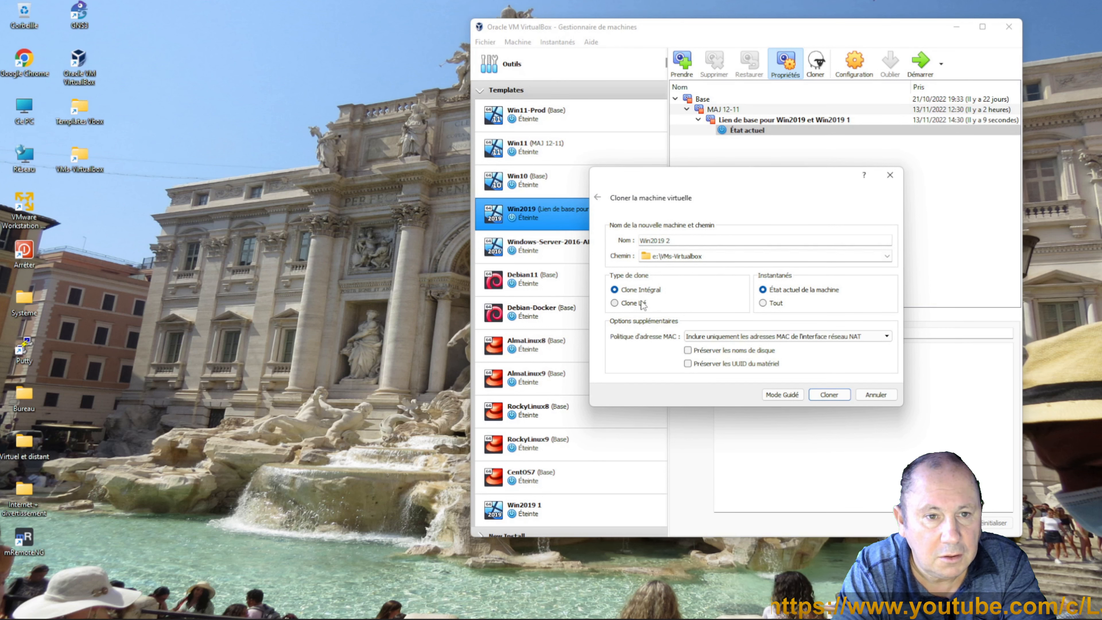
{"action": "left_click", "coordinate": [829, 395]}
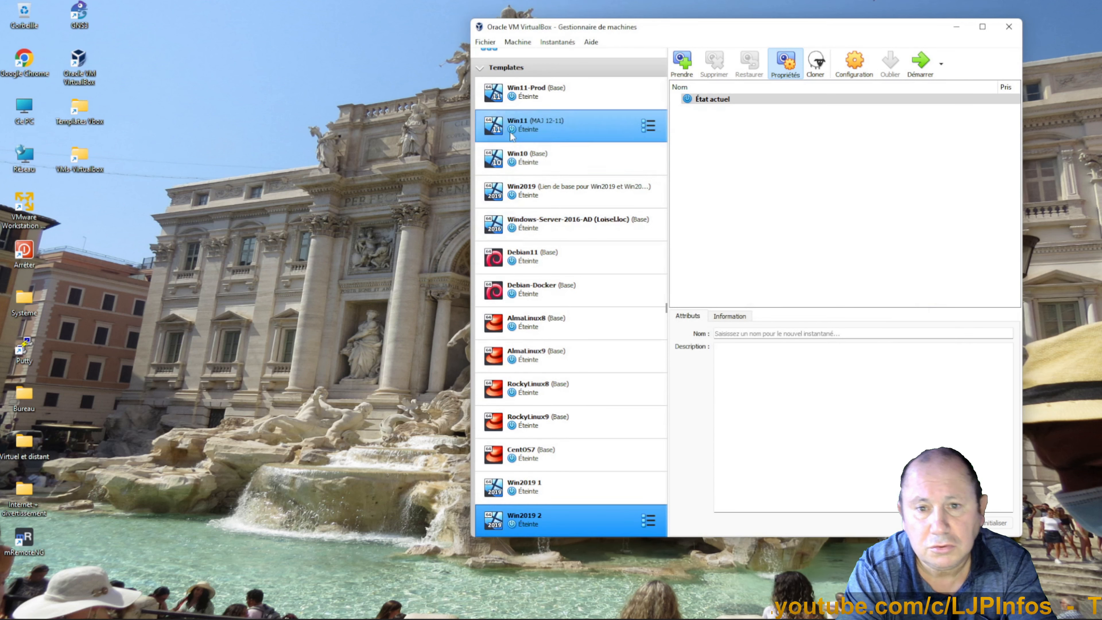
Step: Create a linked clone of the Win11 template named "Win11 1" in e:\VMs-Virtualbox
{"action": "left_click", "coordinate": [511, 127]}
{"action": "right_click", "coordinate": [509, 126]}
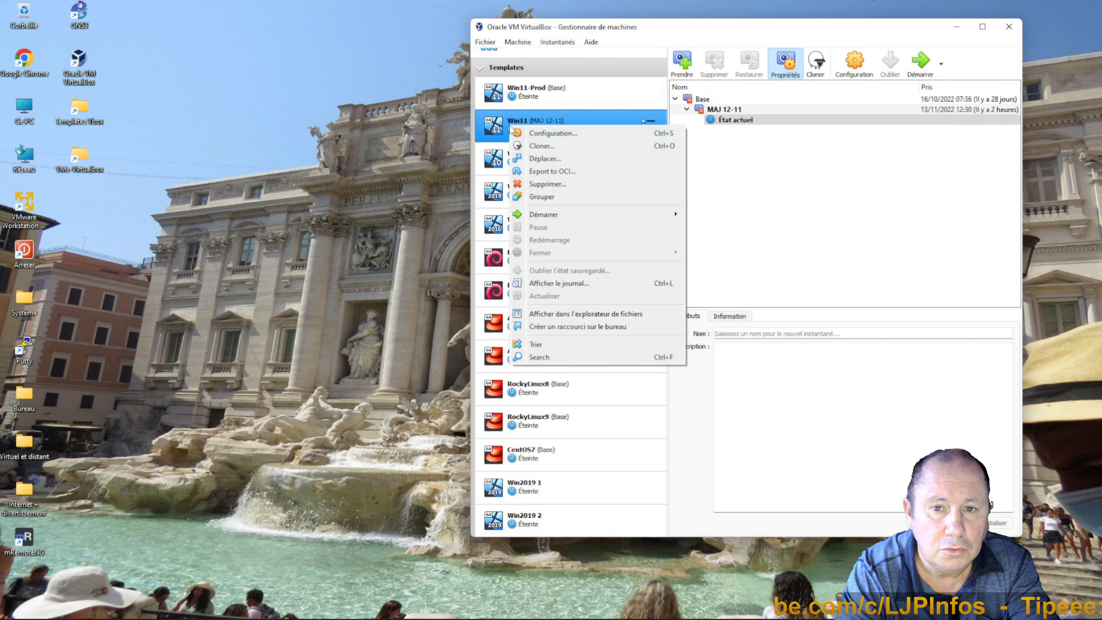
{"action": "left_click", "coordinate": [543, 147]}
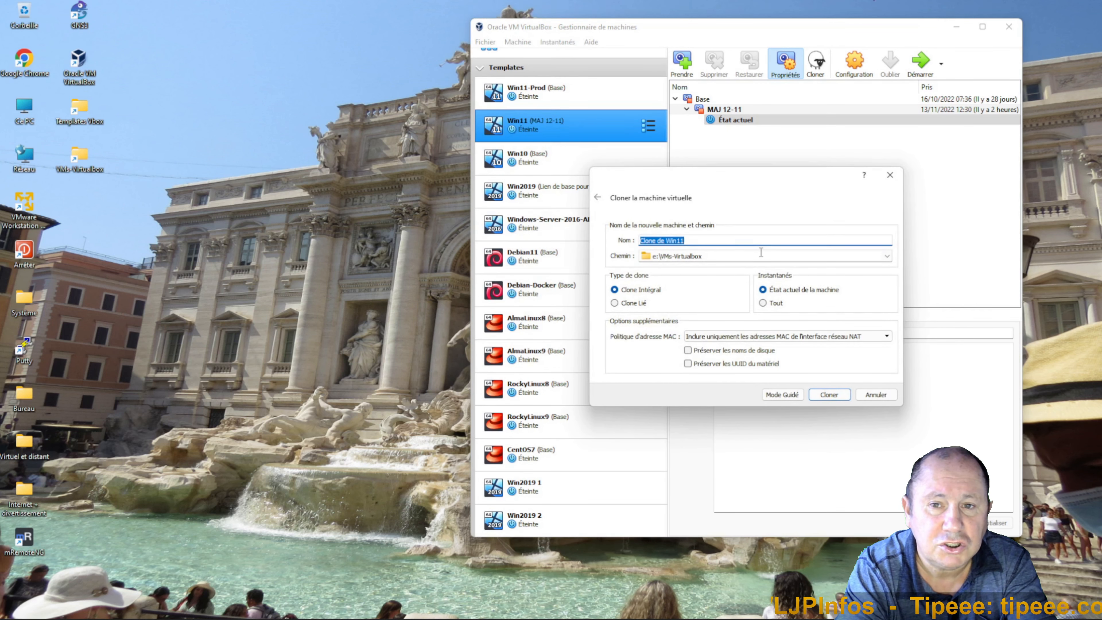
{"action": "key", "text": "End"}
{"action": "key", "text": "shift+Home"}
{"action": "key", "text": "BackSpace"}
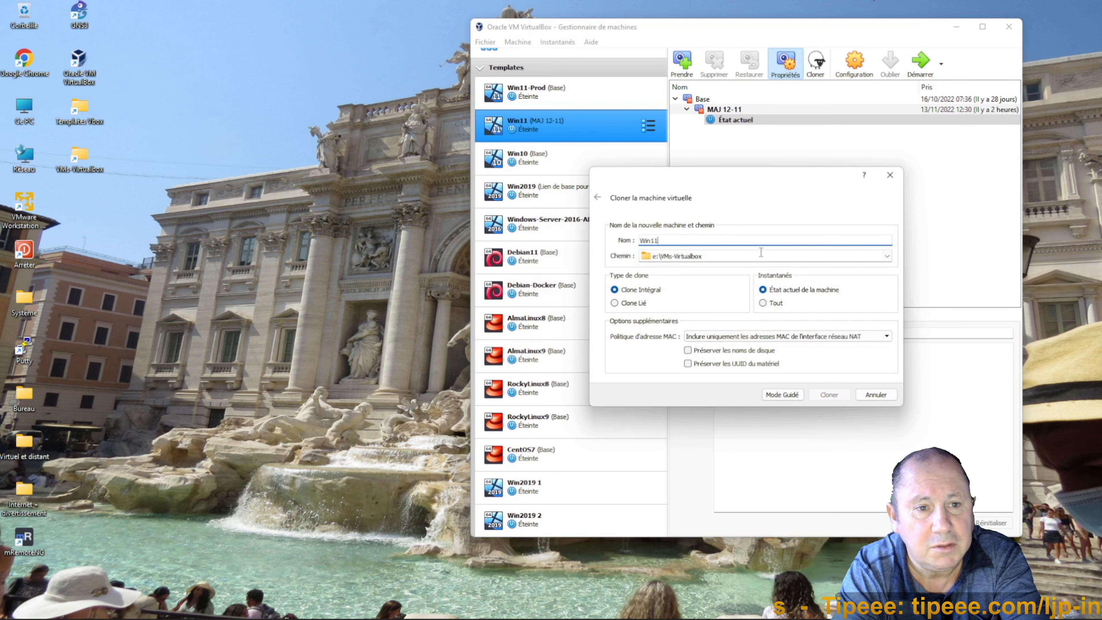
{"action": "type", "text": "1"}
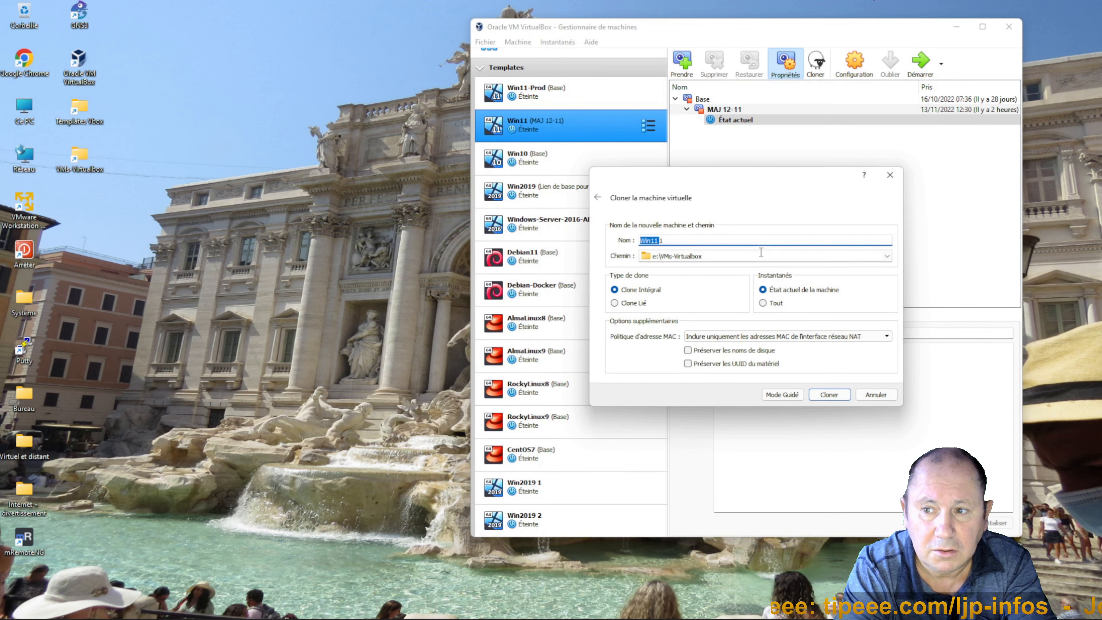
{"action": "key", "text": "End"}
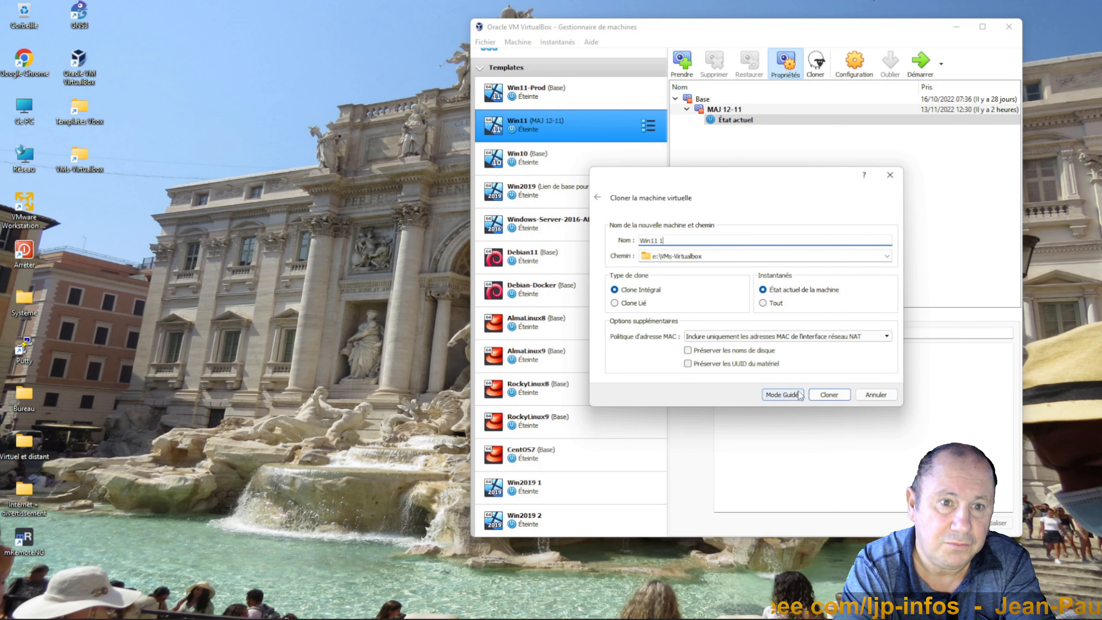
{"action": "left_click", "coordinate": [629, 307]}
{"action": "left_click", "coordinate": [828, 394]}
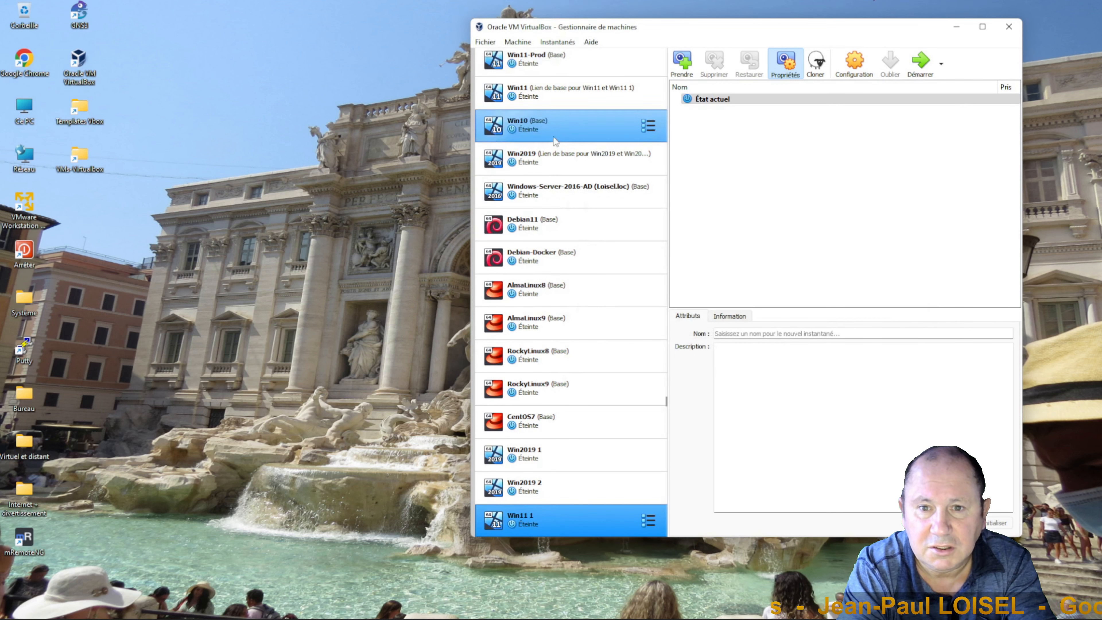
Step: Create another linked clone of the Win11 template named "Win11 2"
{"action": "left_click", "coordinate": [542, 98]}
{"action": "right_click", "coordinate": [543, 98]}
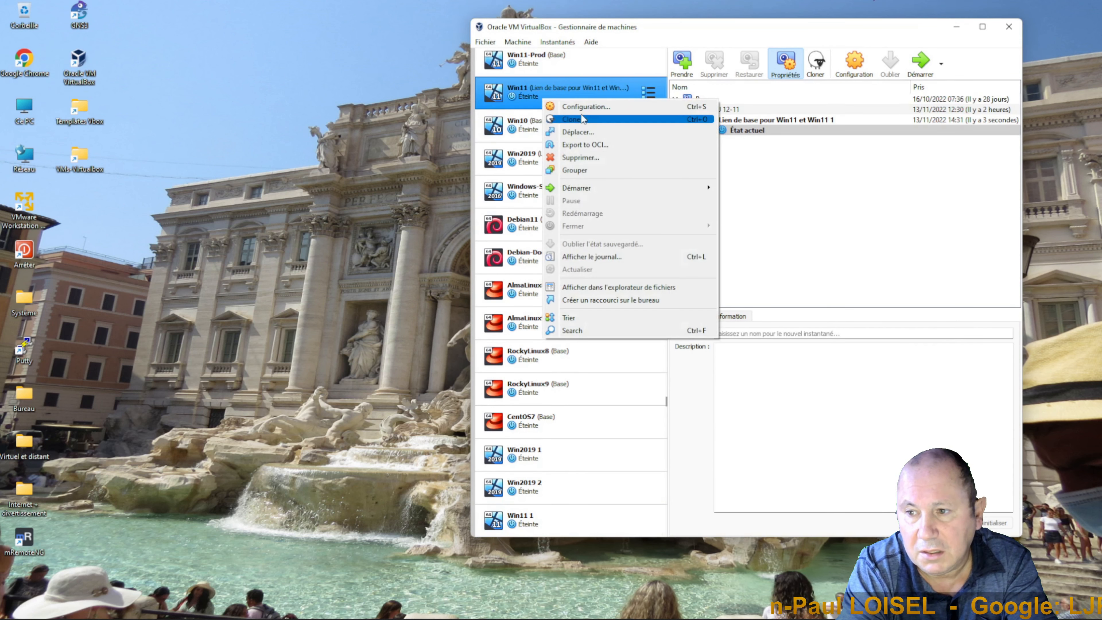
{"action": "left_click", "coordinate": [586, 122]}
{"action": "type", "text": "Win11 2"}
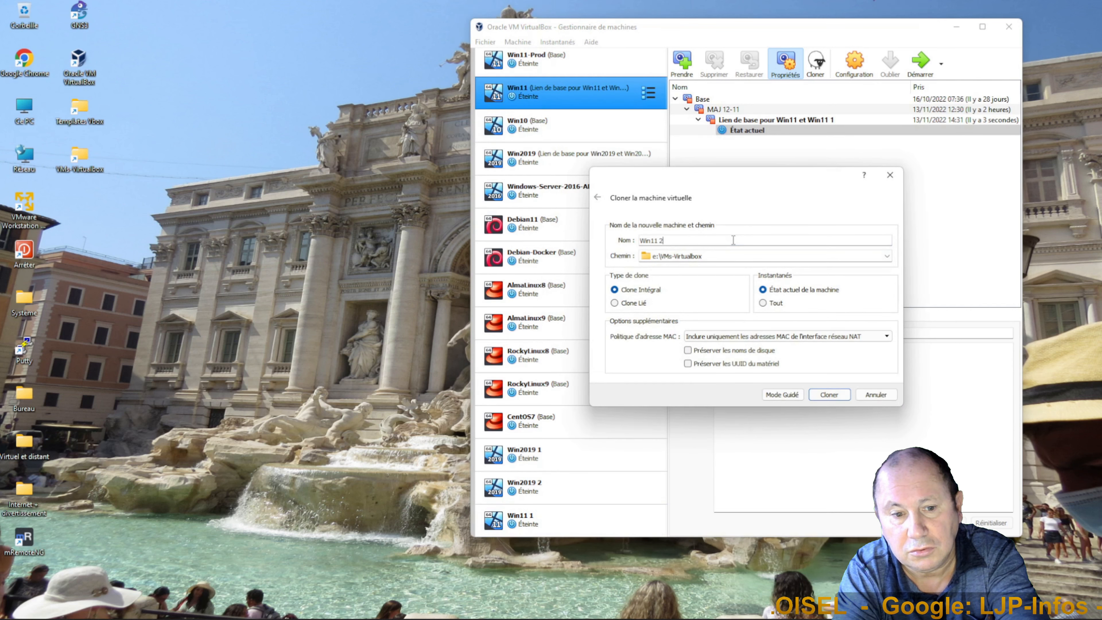
{"action": "left_click", "coordinate": [615, 303]}
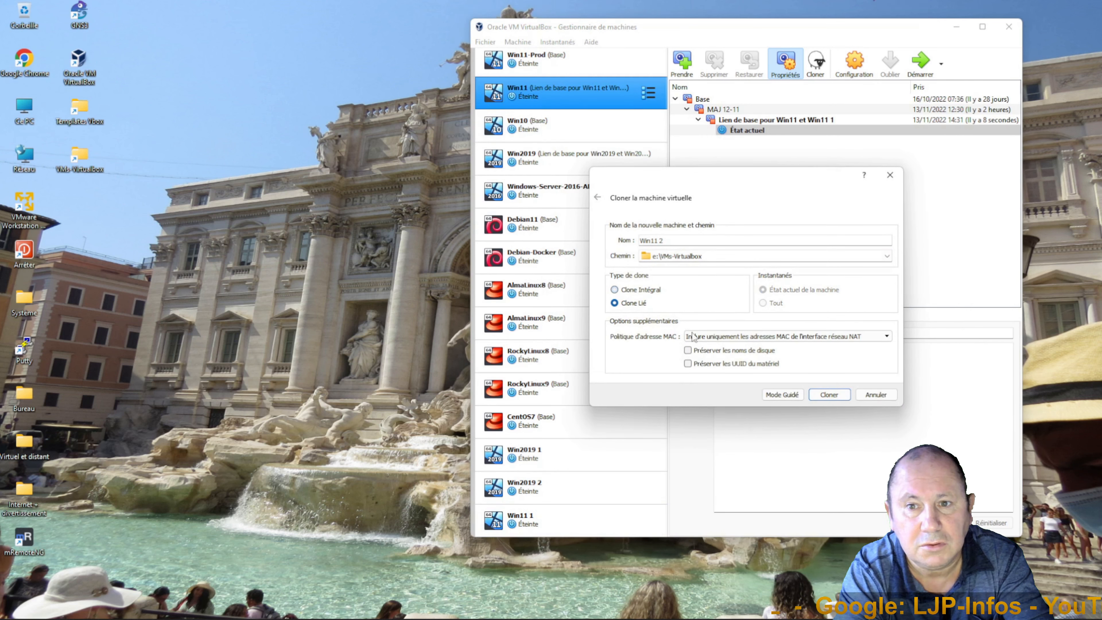
{"action": "left_click", "coordinate": [828, 394]}
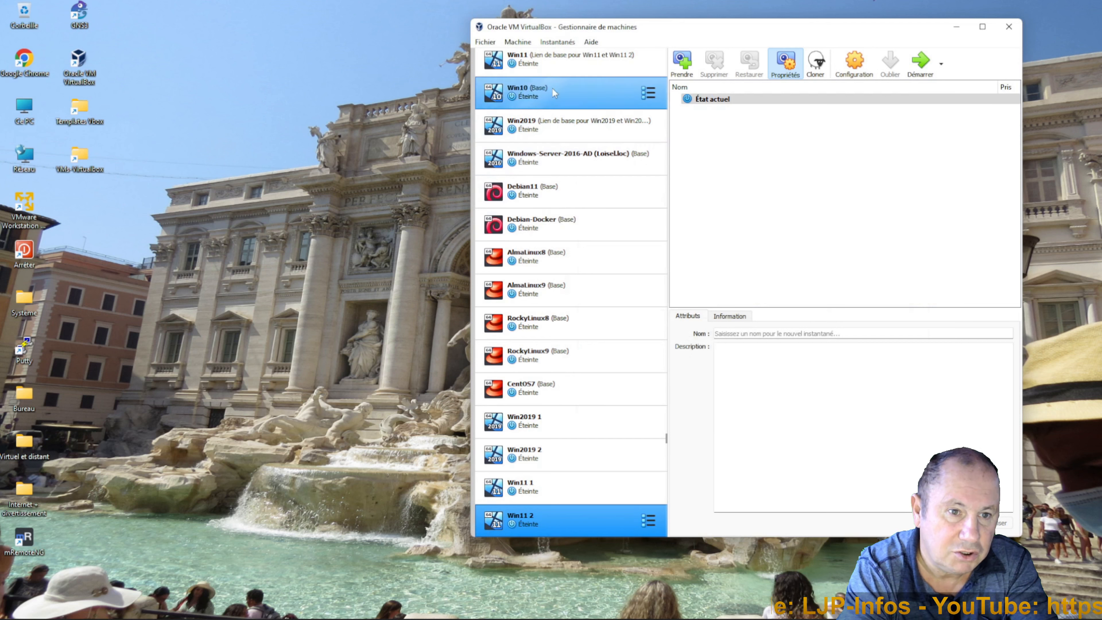
Step: Create a third linked clone of the Win11 template named "Win11 3"
{"action": "left_click", "coordinate": [560, 61]}
{"action": "right_click", "coordinate": [561, 62]}
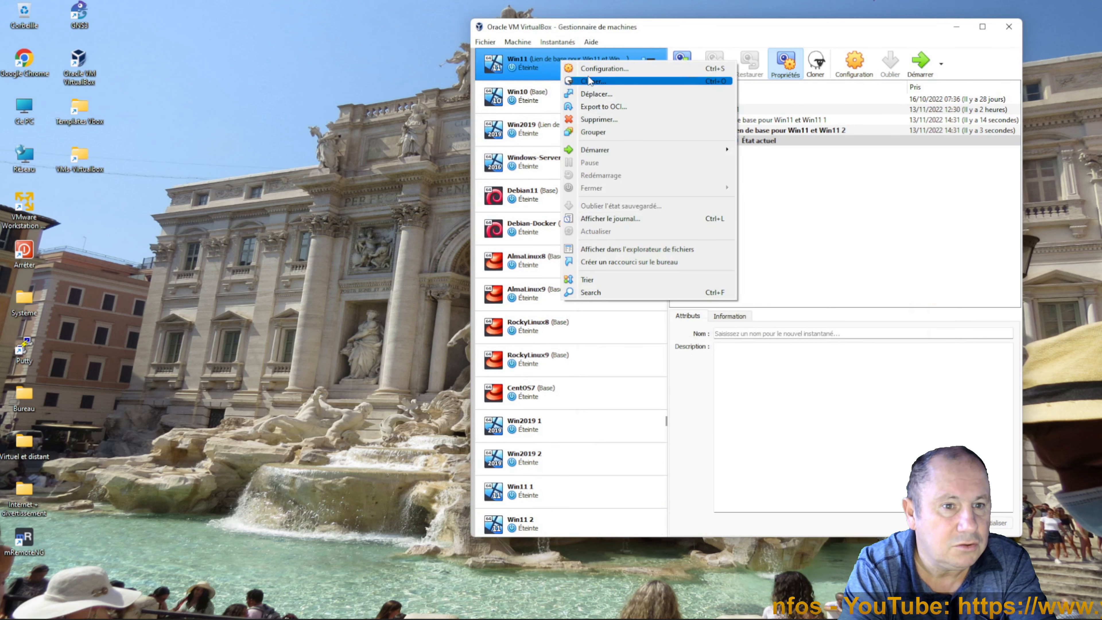
{"action": "left_click", "coordinate": [591, 81]}
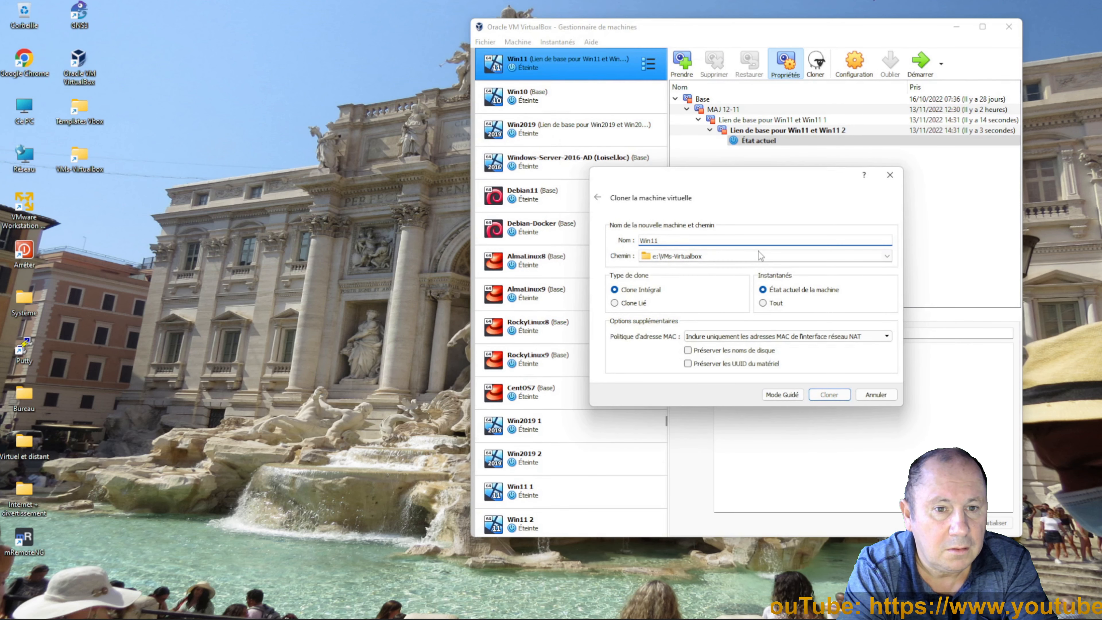
{"action": "type", "text": "3"}
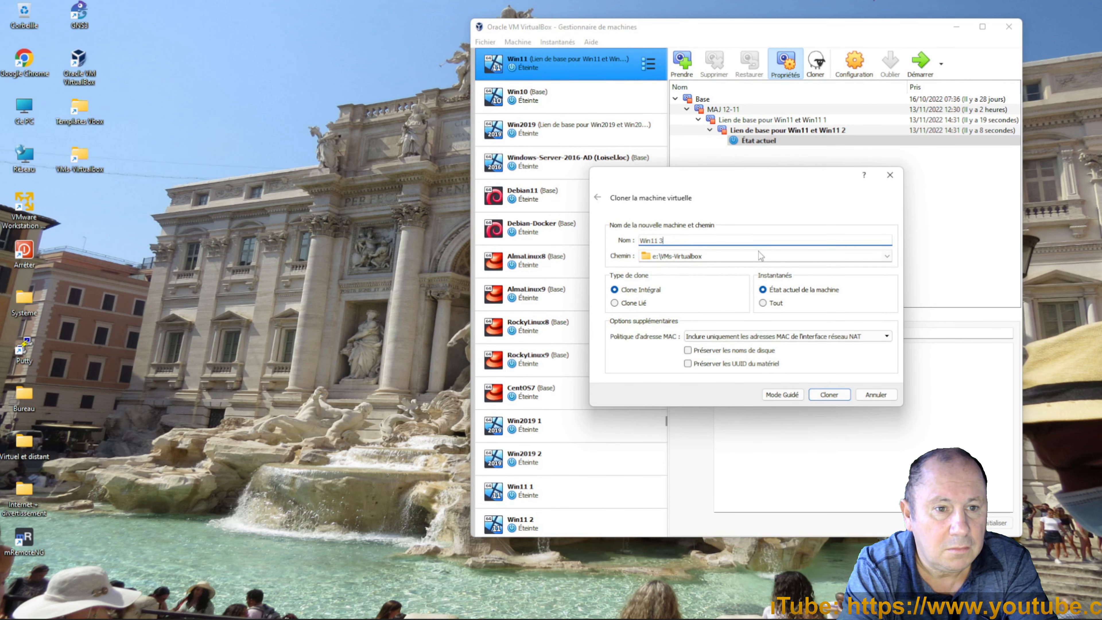
{"action": "left_click", "coordinate": [623, 306]}
{"action": "left_click", "coordinate": [829, 395]}
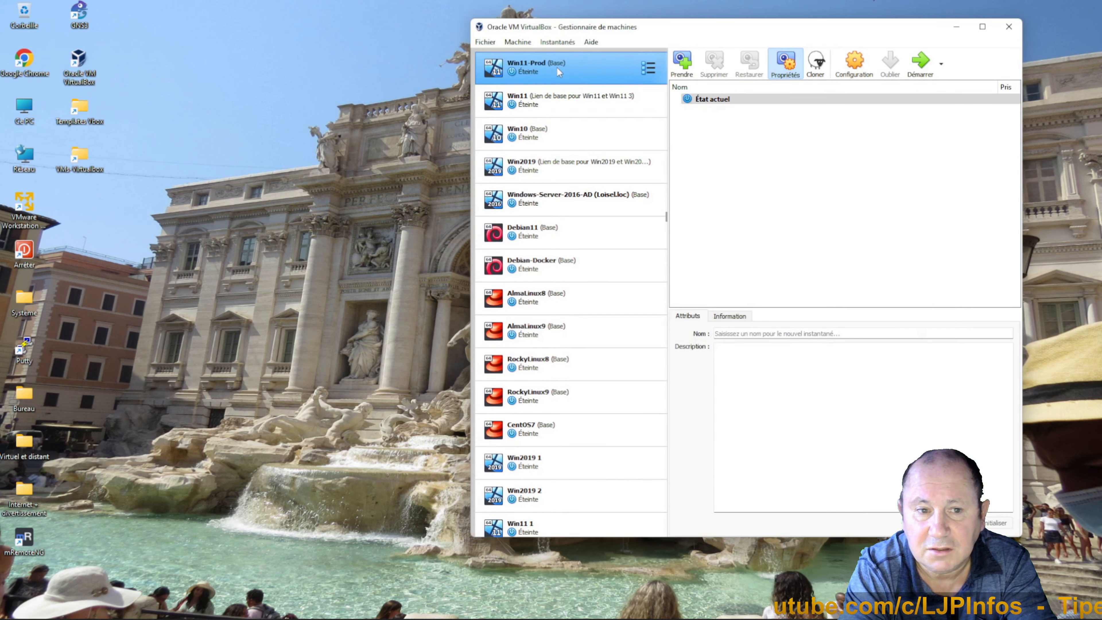
Step: Create a fourth linked clone of the Win11 template named "Win11 4"
{"action": "left_click", "coordinate": [555, 94]}
{"action": "right_click", "coordinate": [556, 100]}
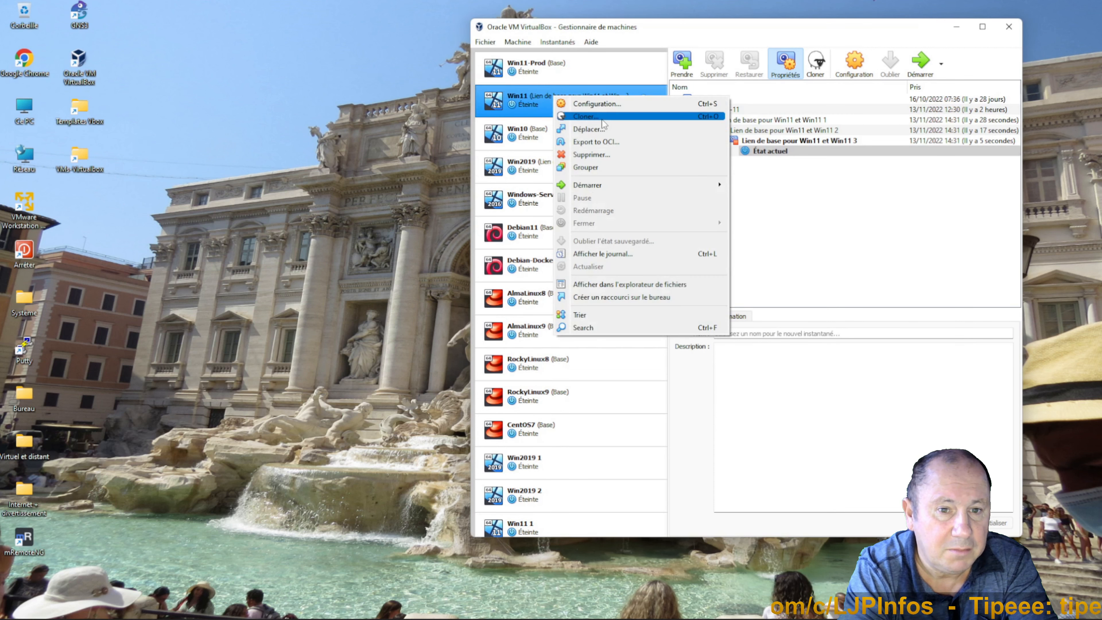
{"action": "left_click", "coordinate": [602, 118]}
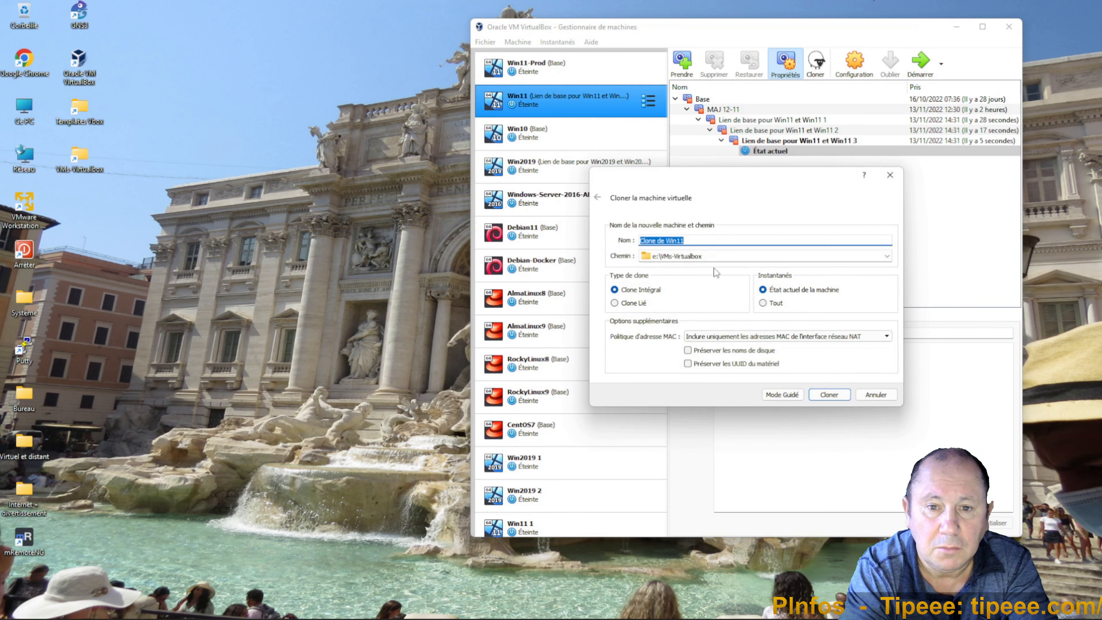
{"action": "type", "text": "Win11 4"}
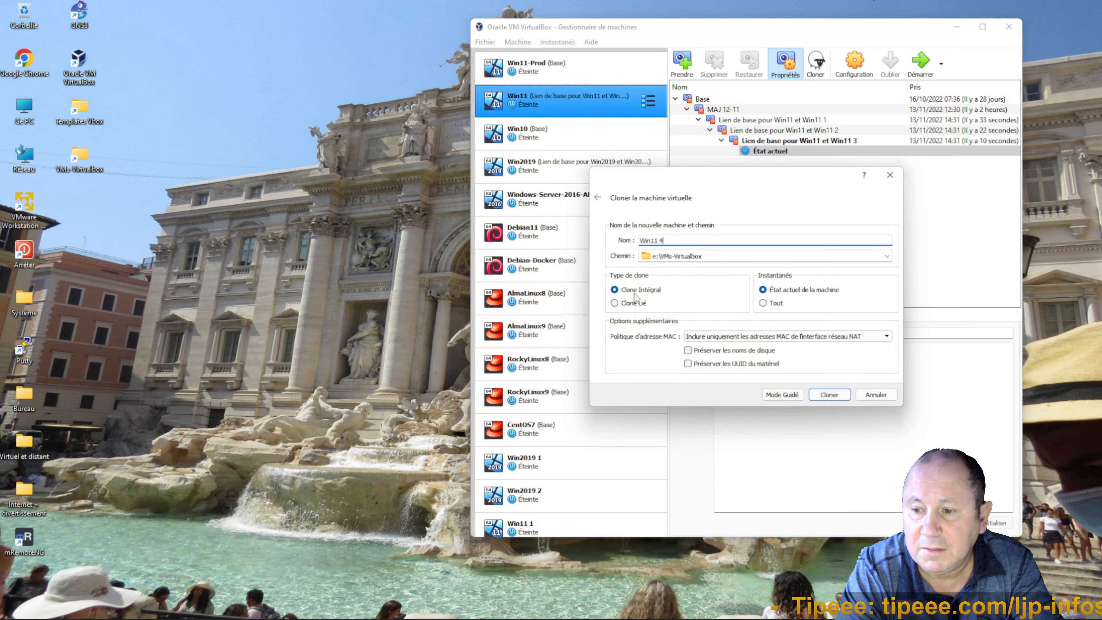
{"action": "left_click", "coordinate": [635, 304]}
{"action": "left_click", "coordinate": [829, 395]}
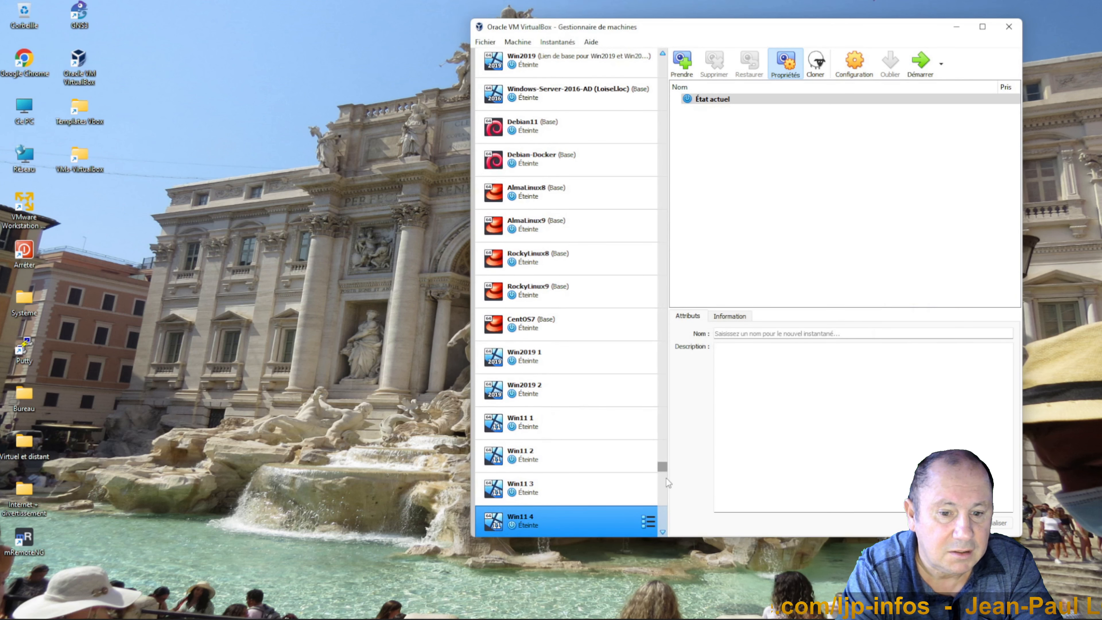
Step: Move the clones Win11 4, Win11 3 and Win11 2 from the Templates group into the New Install group
{"action": "scroll", "coordinate": [662, 474], "scroll_direction": "down", "scroll_amount": 1}
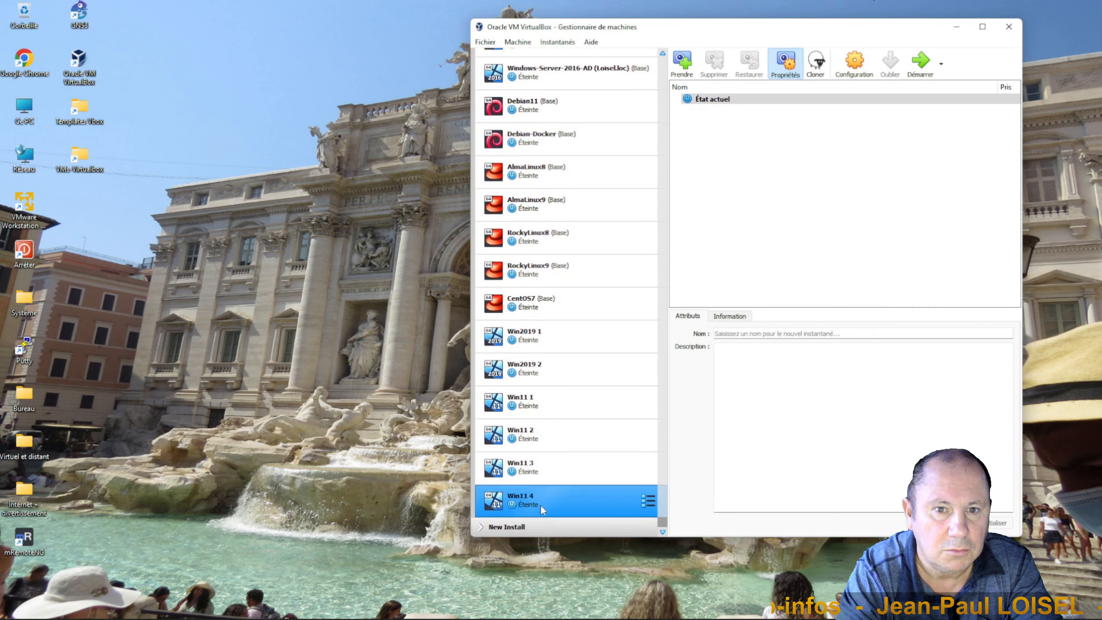
{"action": "left_click_drag", "start_coordinate": [526, 496], "coordinate": [518, 523]}
{"action": "scroll", "coordinate": [520, 522], "scroll_direction": "down", "scroll_amount": 2}
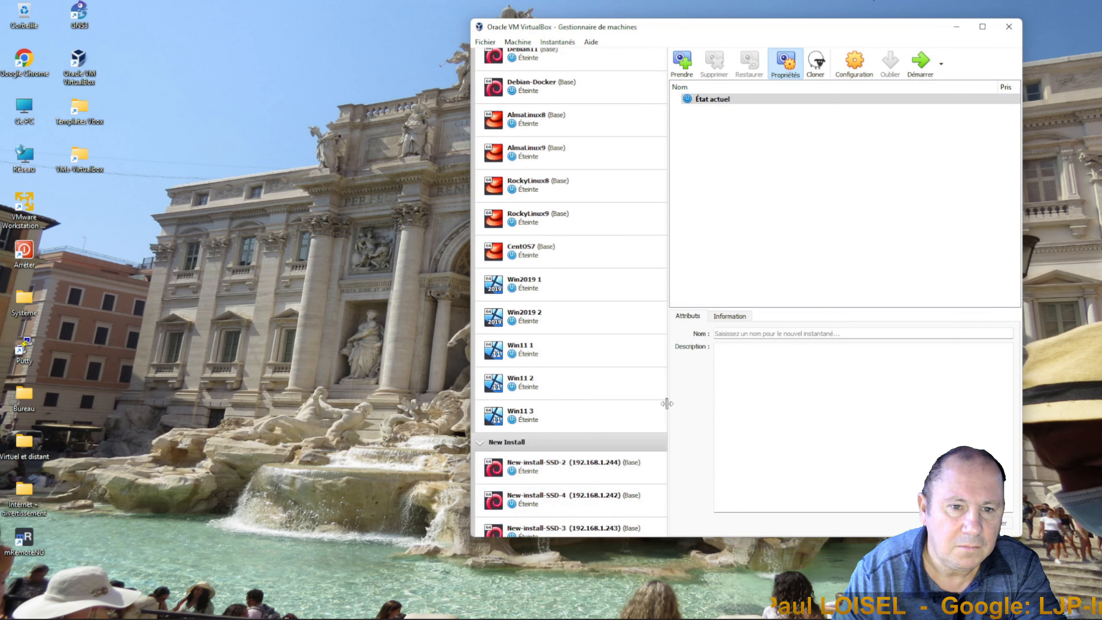
{"action": "left_click_drag", "start_coordinate": [663, 404], "coordinate": [675, 539]}
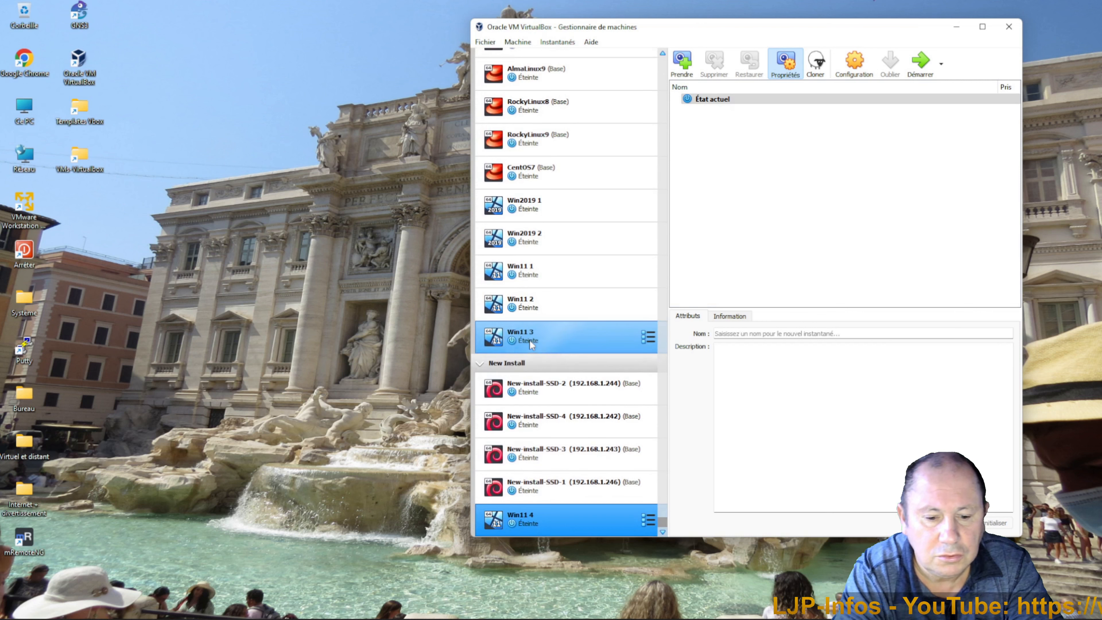
{"action": "left_click_drag", "start_coordinate": [522, 336], "coordinate": [517, 505]}
{"action": "left_click_drag", "start_coordinate": [510, 293], "coordinate": [509, 474]}
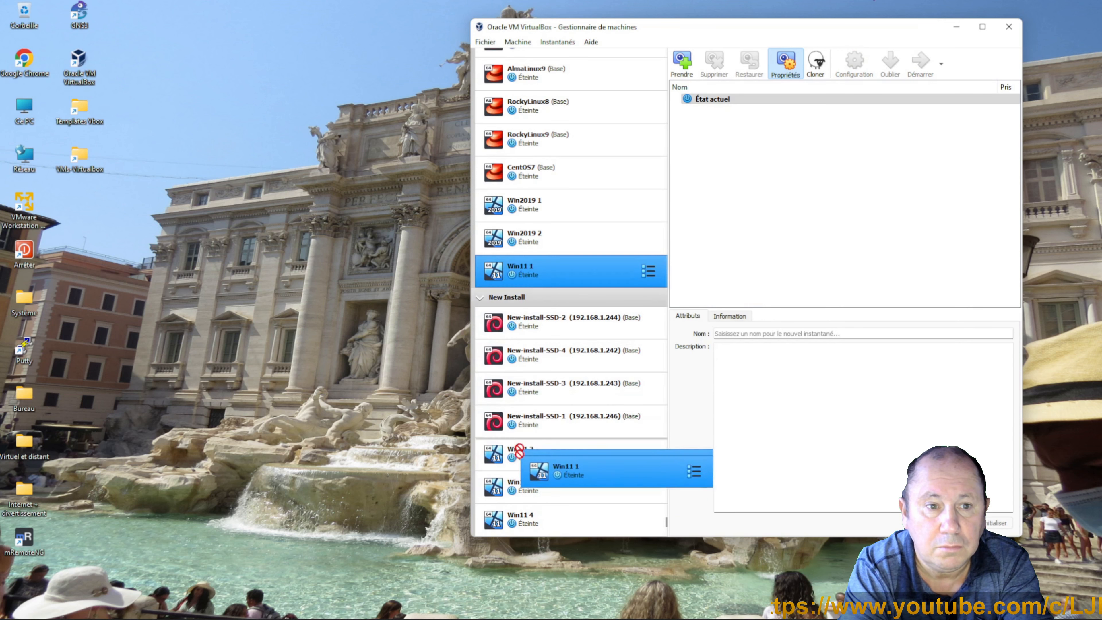
Step: Move Win2019 2, Win2019 1 and Win11 1 into the New Install group and ungroup the accidental subgroup "Nouveau groupe"
{"action": "left_click_drag", "start_coordinate": [524, 242], "coordinate": [523, 480]}
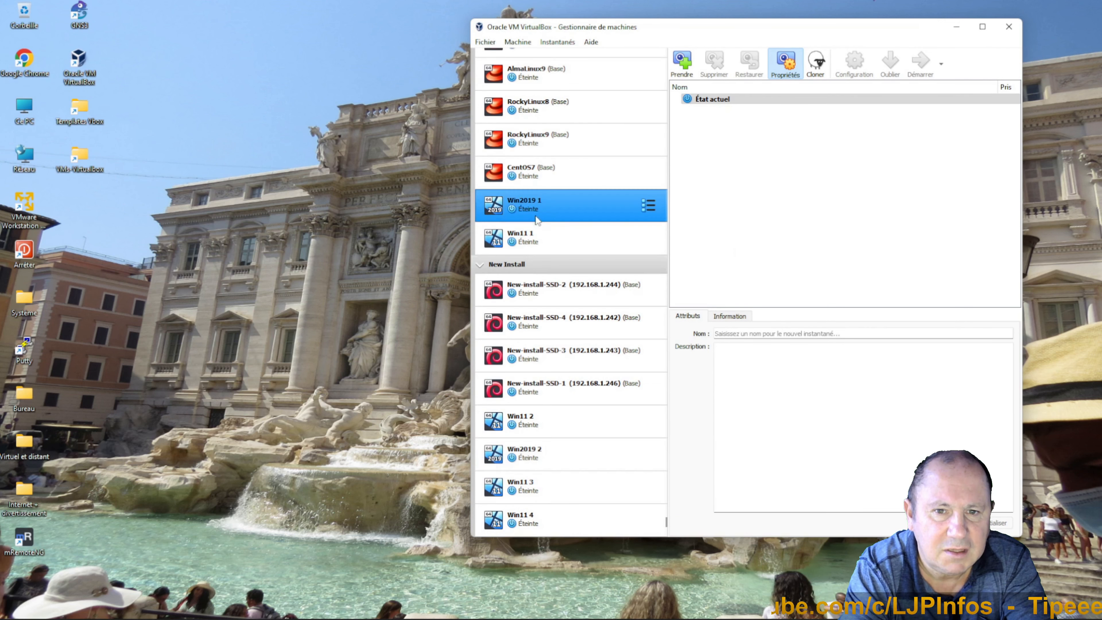
{"action": "left_click_drag", "start_coordinate": [514, 215], "coordinate": [524, 495]}
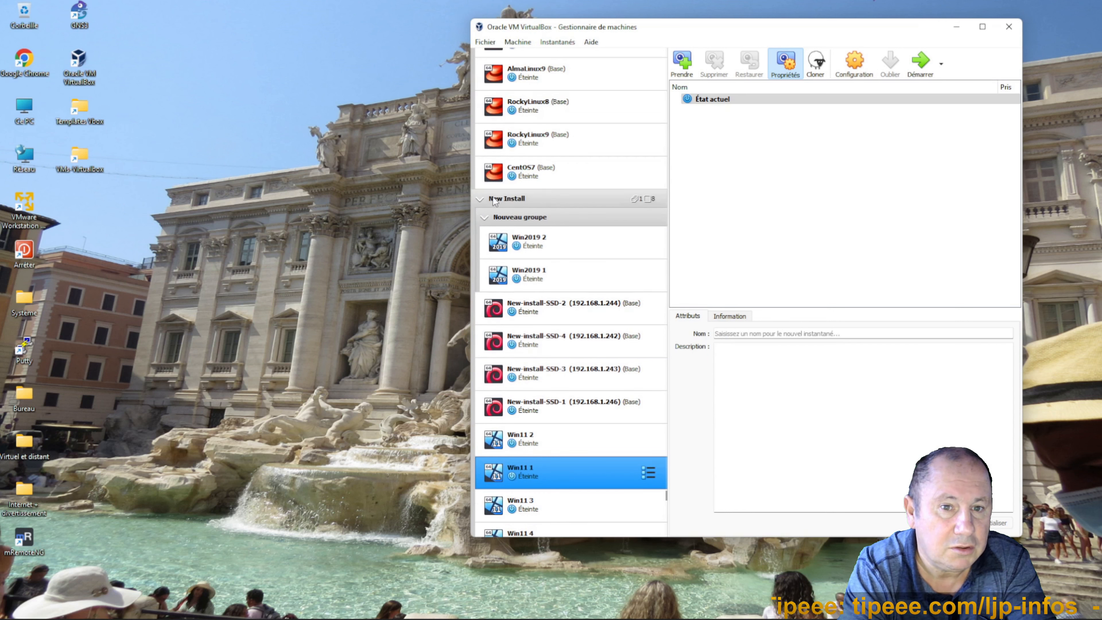
{"action": "right_click", "coordinate": [518, 216]}
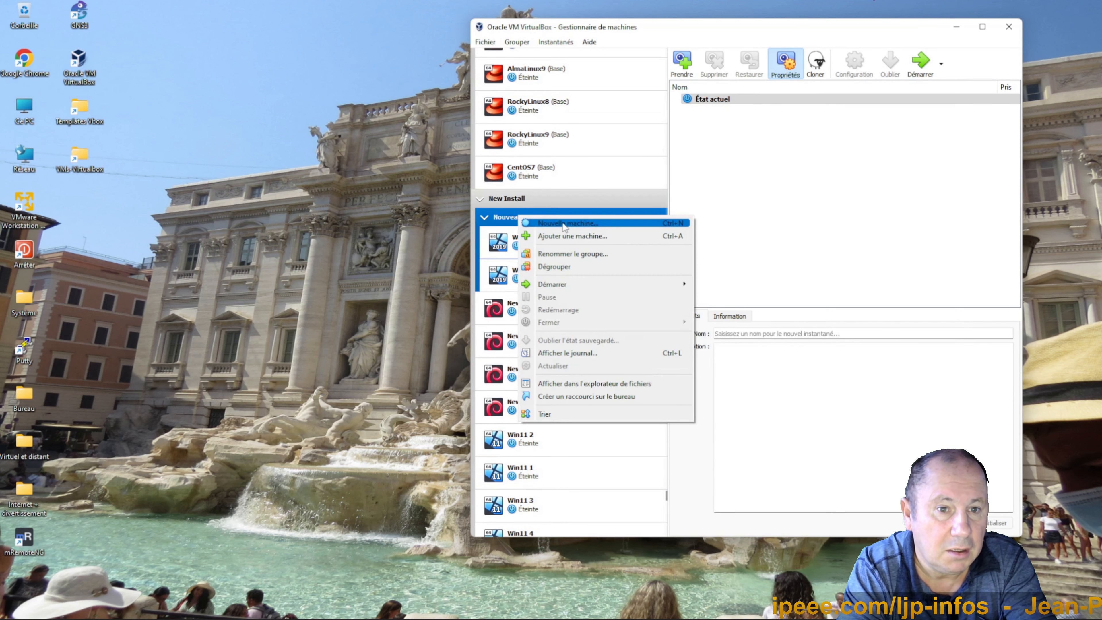
{"action": "left_click", "coordinate": [554, 266]}
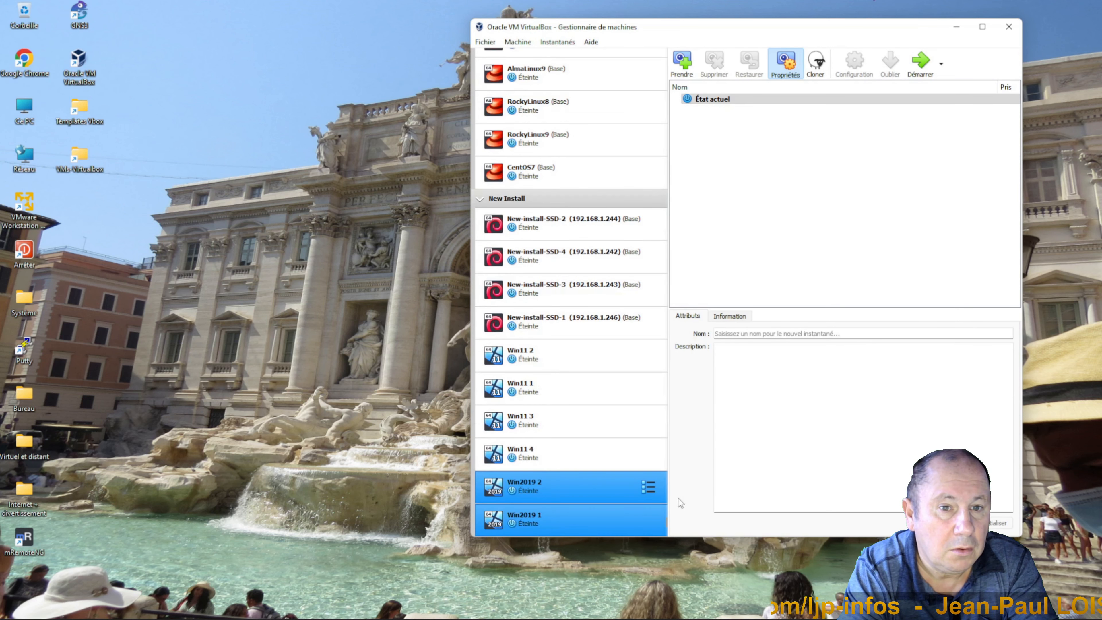
Step: Collapse the Templates group and move Win2019 1 and Win2019 2 out of New Install to the top level of the machine list
{"action": "left_click_drag", "start_coordinate": [659, 519], "coordinate": [663, 63]}
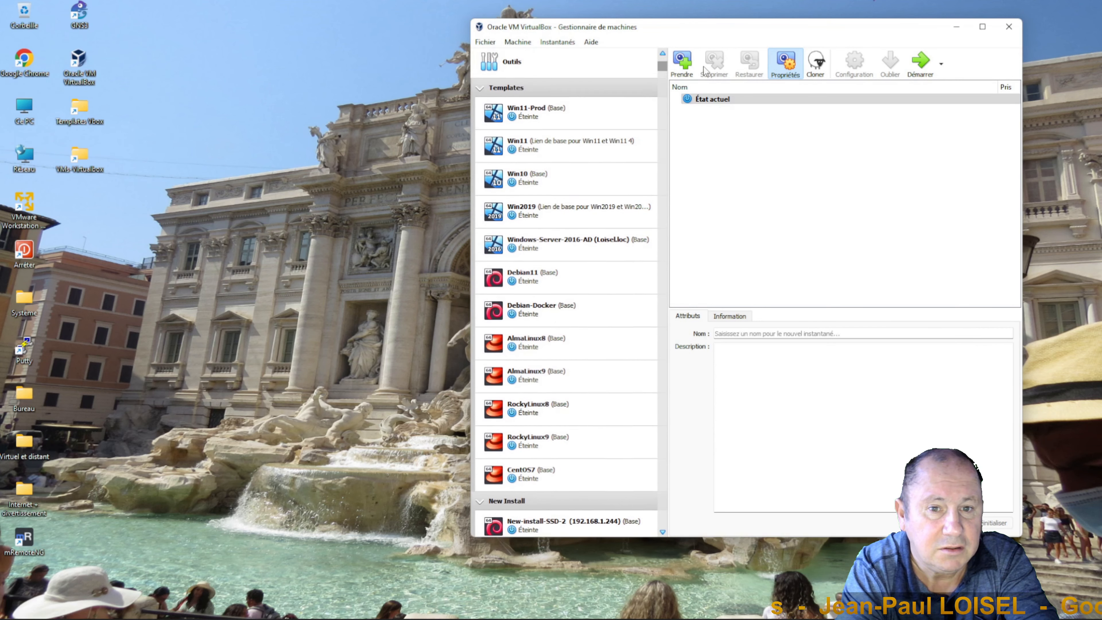
{"action": "left_click", "coordinate": [480, 90]}
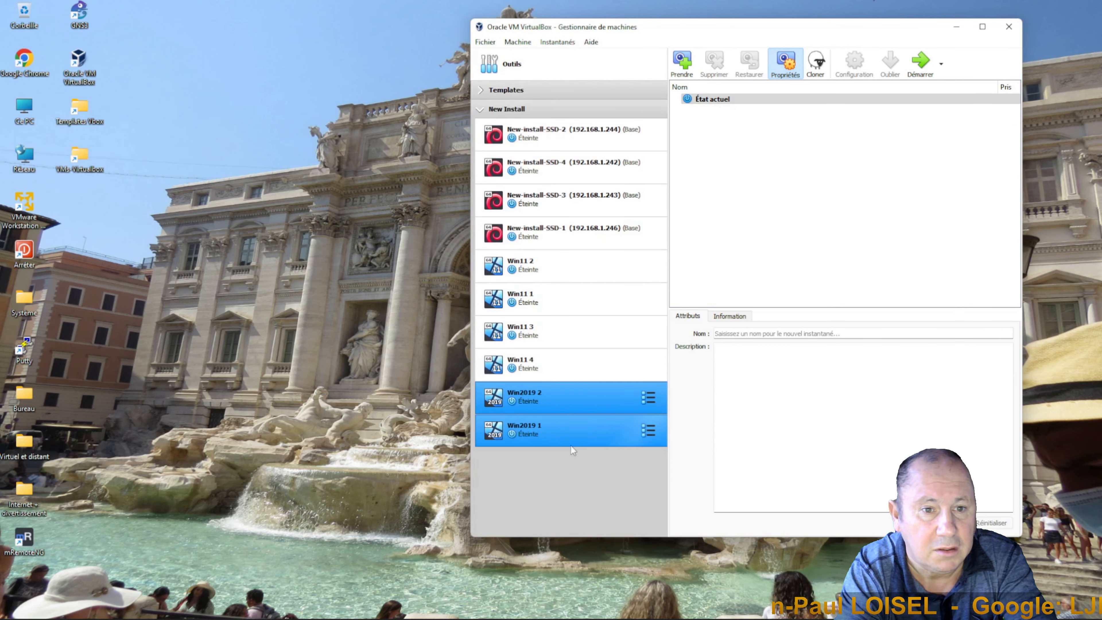
{"action": "left_click_drag", "start_coordinate": [536, 432], "coordinate": [525, 462]}
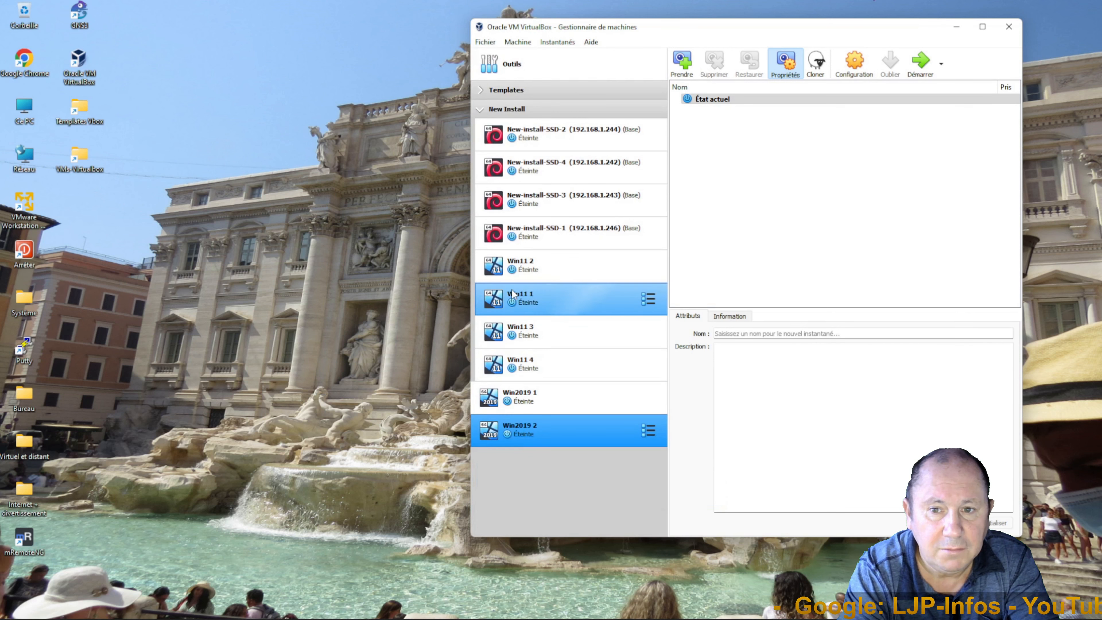
Step: Move Win11 1, Win11 2, Win11 3 and Win11 4 below the Win2019 clones at the top level and collapse the New Install group
{"action": "left_click_drag", "start_coordinate": [511, 290], "coordinate": [491, 467]}
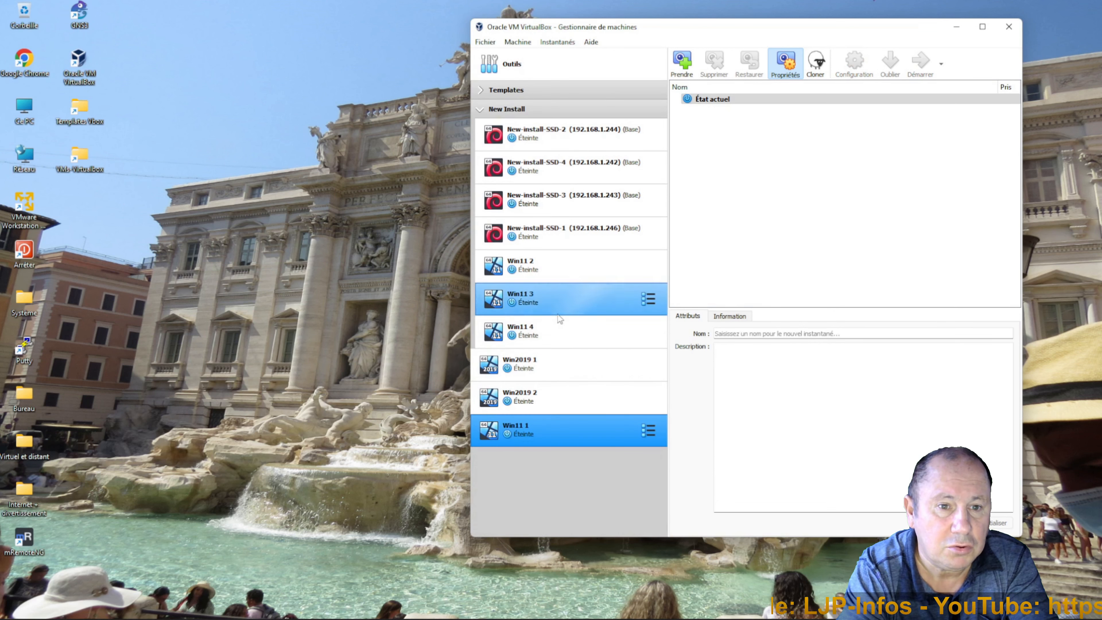
{"action": "left_click_drag", "start_coordinate": [515, 266], "coordinate": [496, 460]}
{"action": "left_click_drag", "start_coordinate": [513, 319], "coordinate": [498, 452]}
{"action": "left_click_drag", "start_coordinate": [504, 266], "coordinate": [511, 447]}
{"action": "left_click_drag", "start_coordinate": [514, 266], "coordinate": [511, 453]}
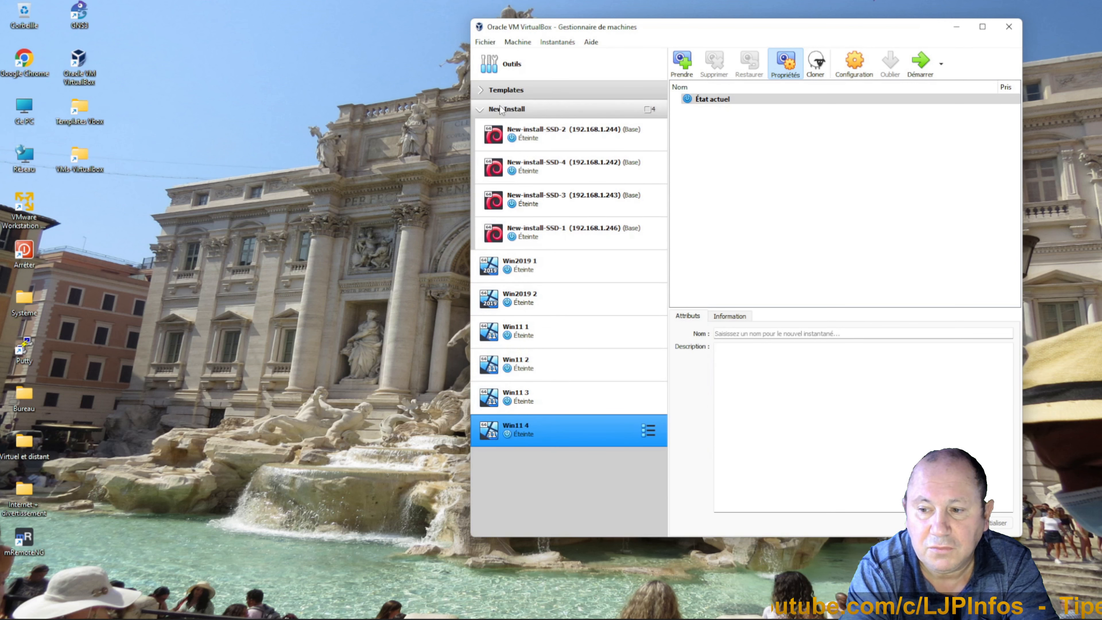
{"action": "left_click", "coordinate": [481, 112]}
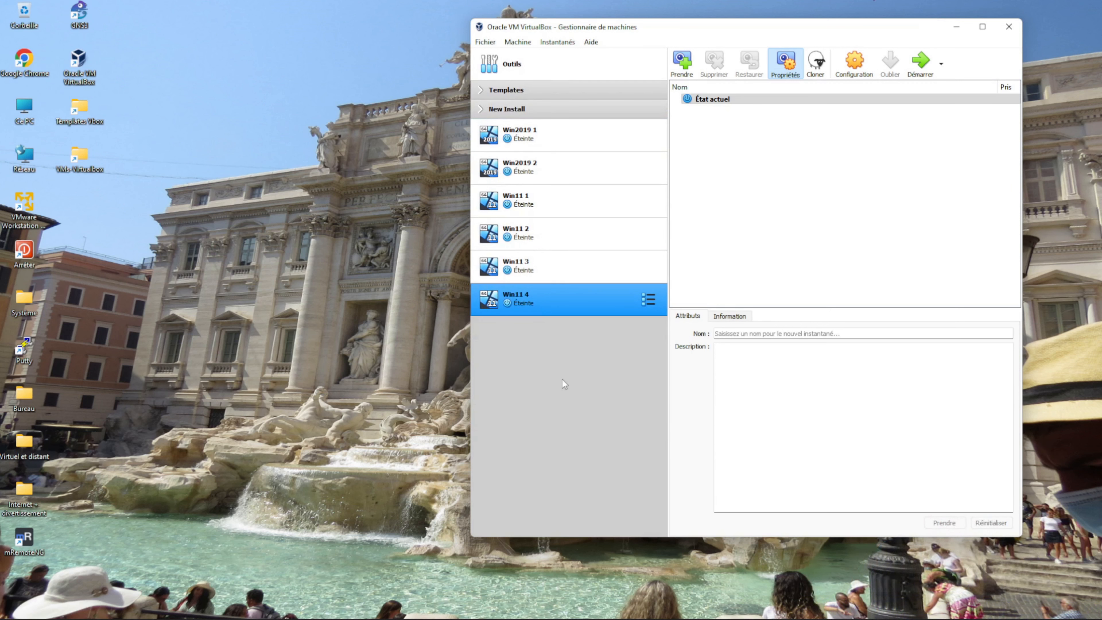
Step: Examine the clone folders inside VMs-Virtualbox in File Explorer and close the folder window
{"action": "left_click", "coordinate": [551, 135], "text": "ctrl"}
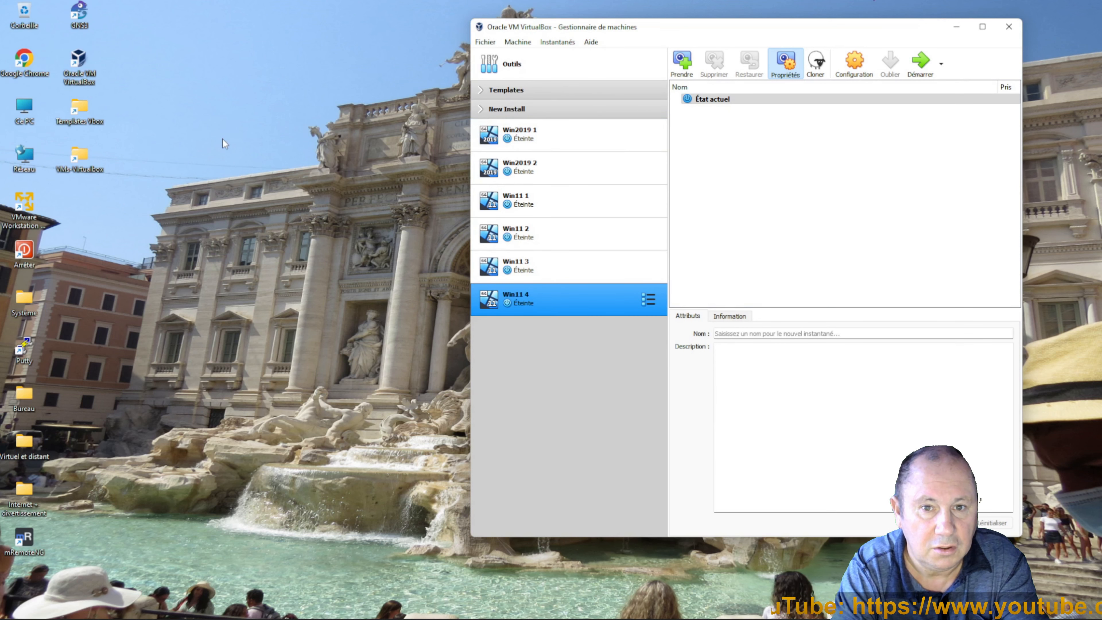
{"action": "double_click", "coordinate": [89, 159]}
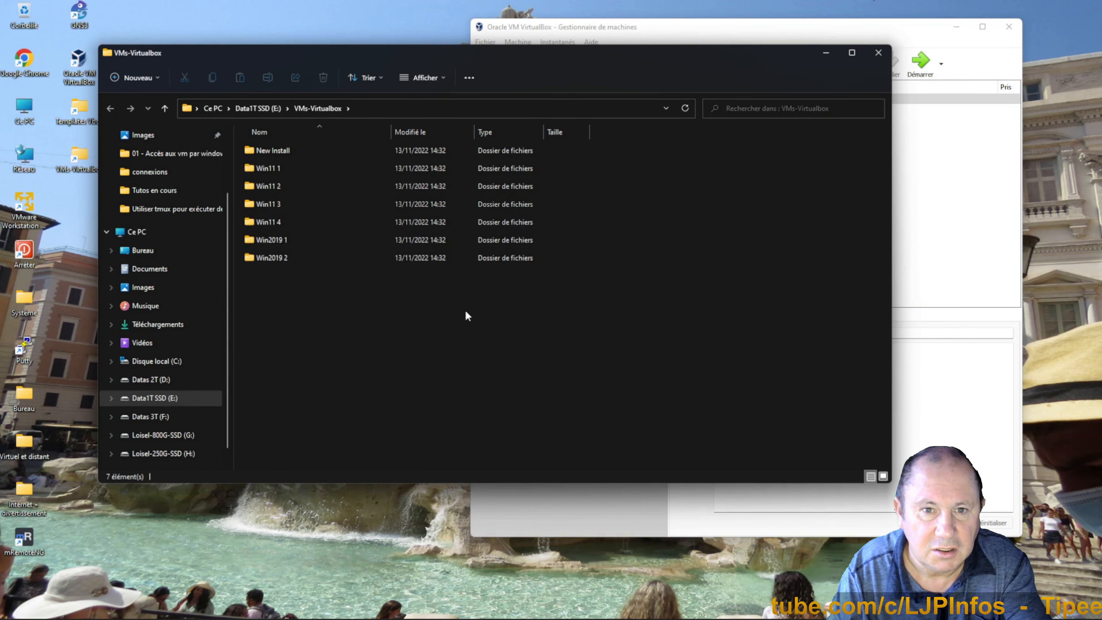
{"action": "left_click", "coordinate": [879, 52]}
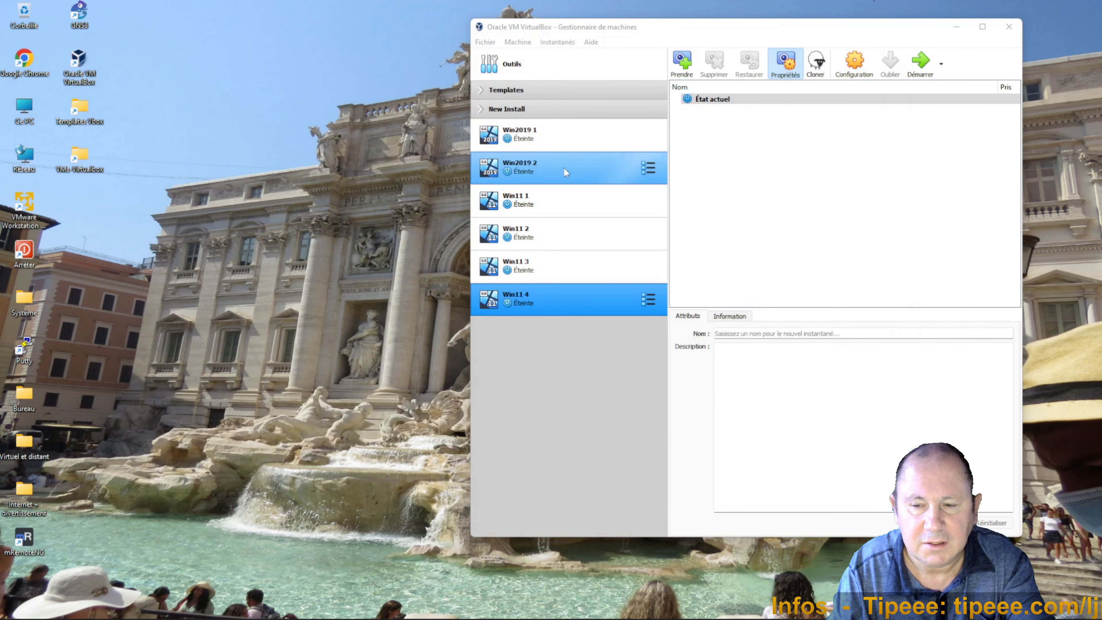
Step: Start the linked clones Win2019 1, Win2019 2, Win11 1 and Win11 2
{"action": "left_click", "coordinate": [558, 142]}
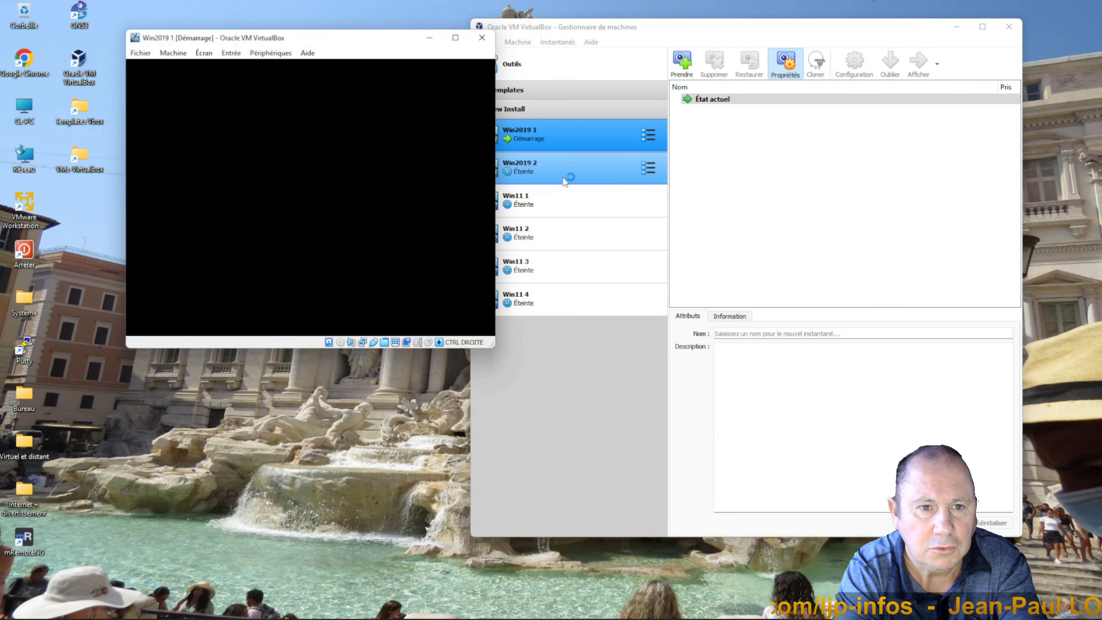
{"action": "left_click", "coordinate": [562, 177]}
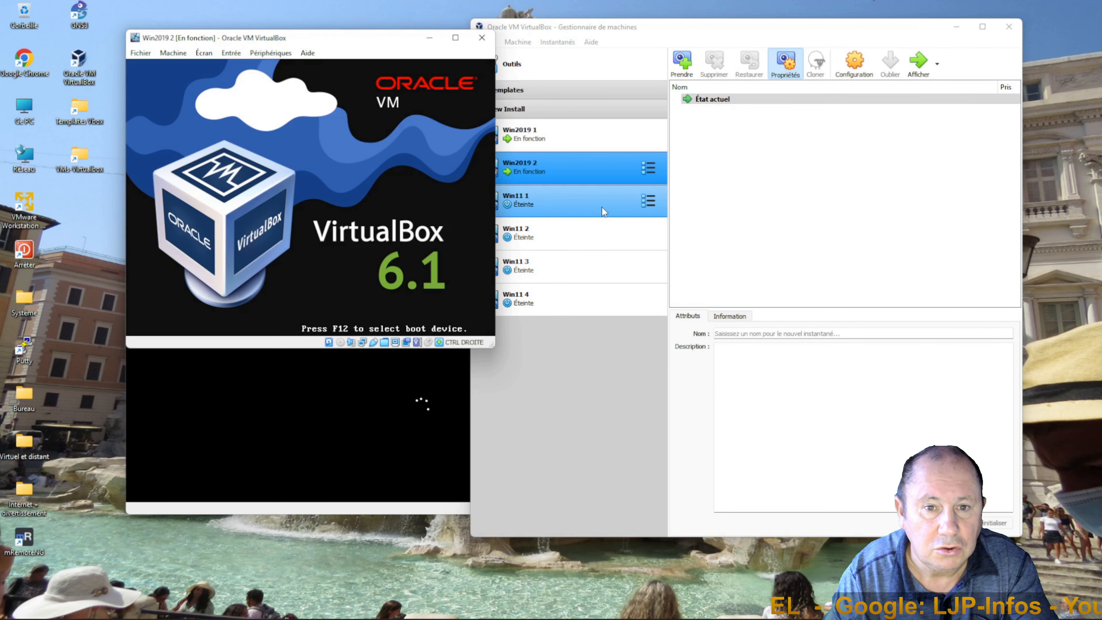
{"action": "left_click", "coordinate": [602, 207]}
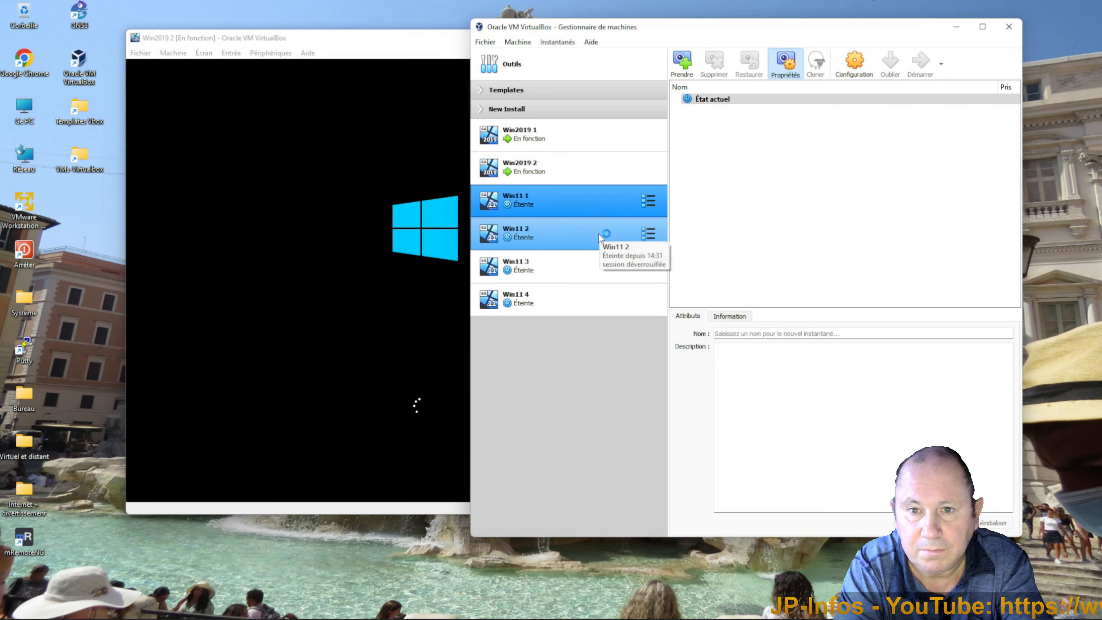
{"action": "left_click", "coordinate": [598, 234]}
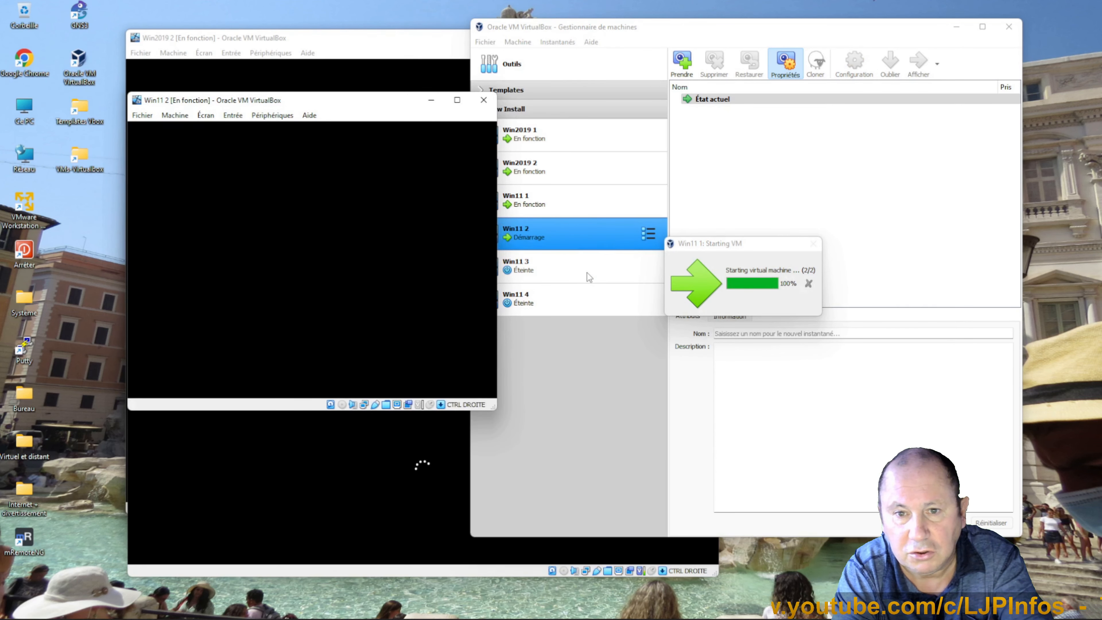
Step: Start the linked clones Win11 4 and Win11 3
{"action": "left_click", "coordinate": [587, 272]}
{"action": "left_click", "coordinate": [581, 299], "text": "shift"}
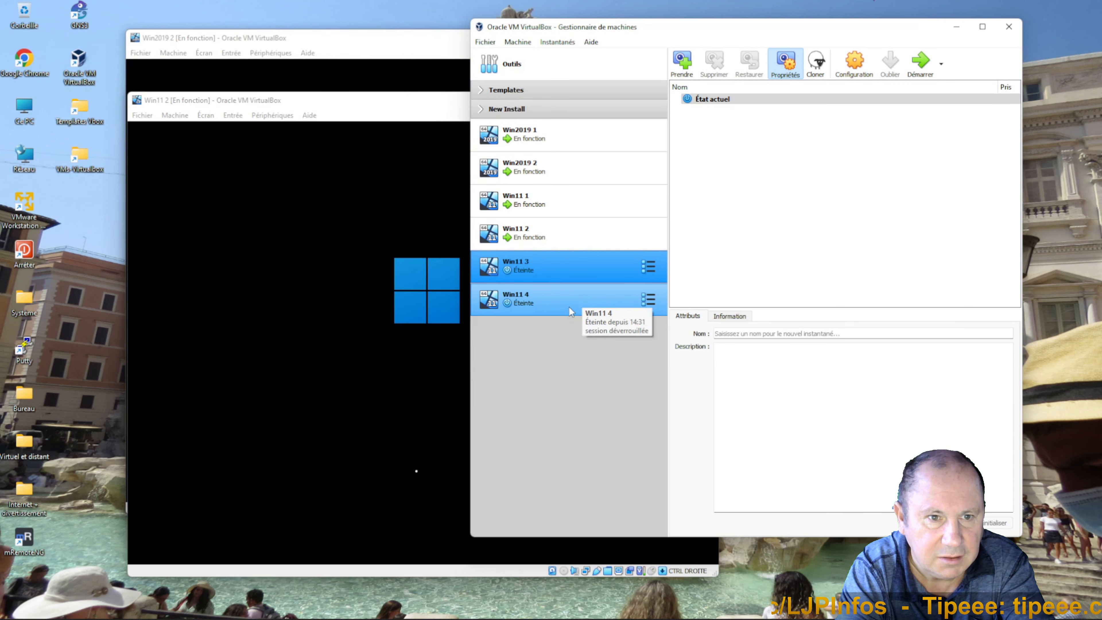
{"action": "double_click", "coordinate": [569, 306]}
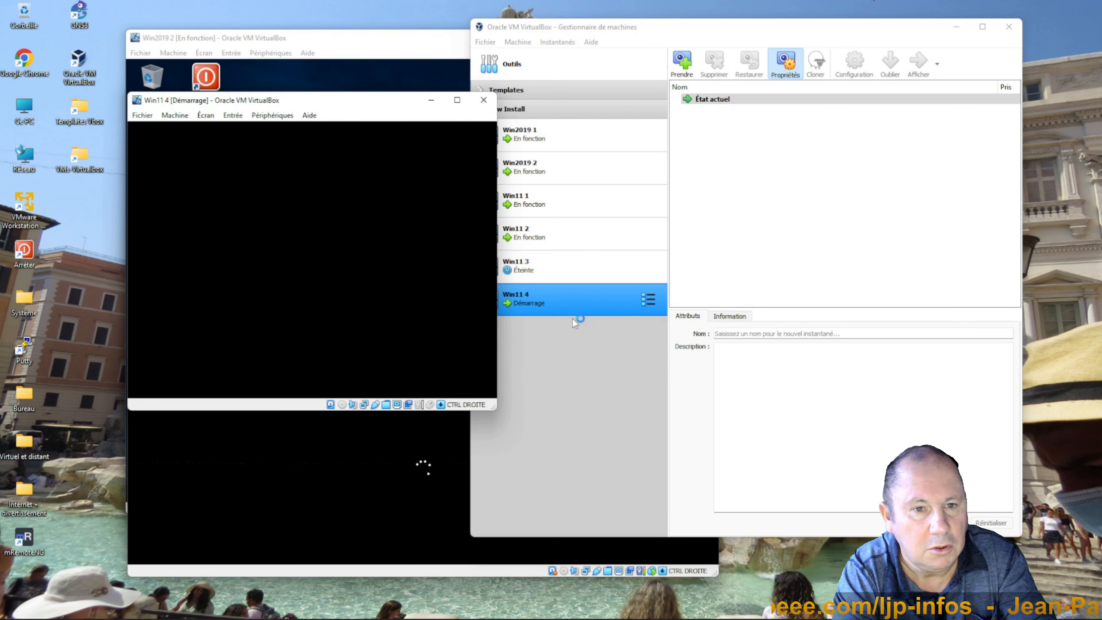
{"action": "left_click", "coordinate": [569, 272]}
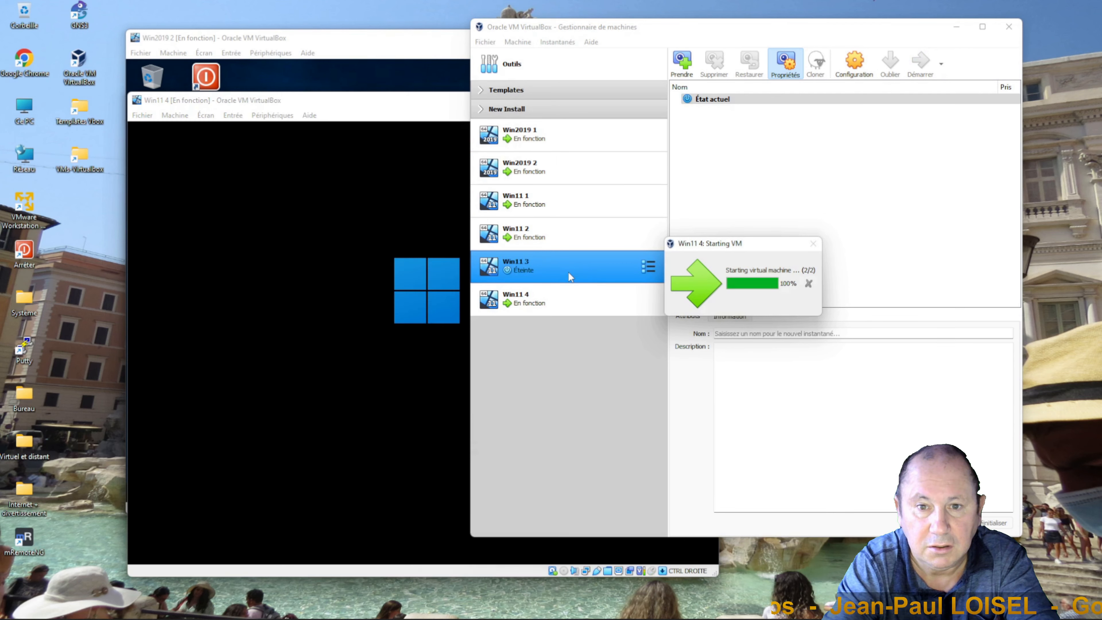
{"action": "double_click", "coordinate": [568, 272]}
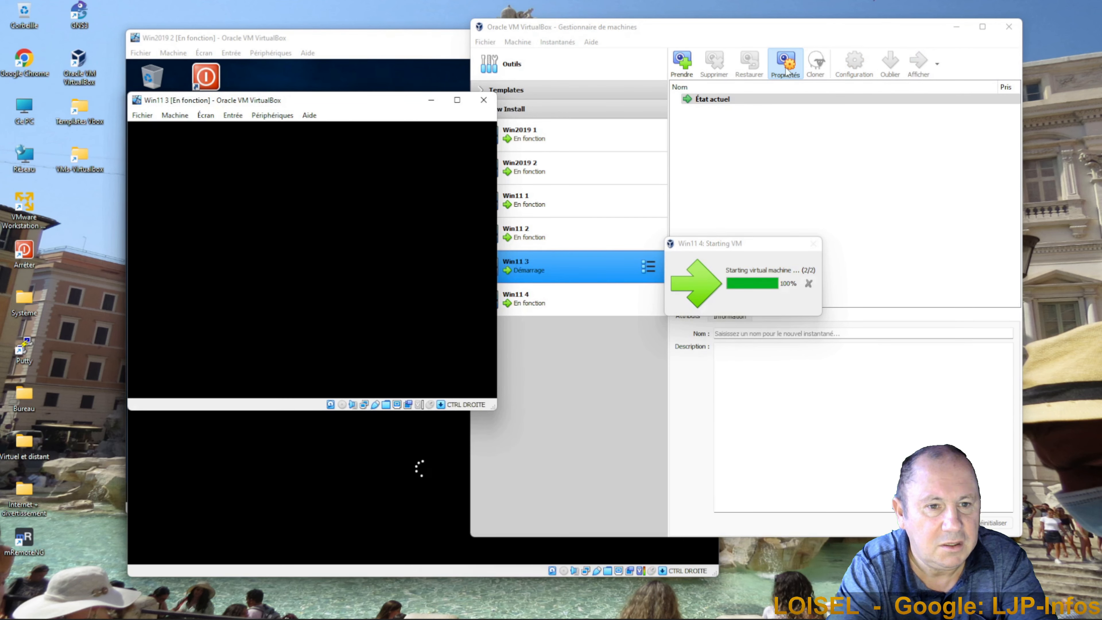
Step: Close the VirtualBox machine manager and spread out the Win11 3, Win2019 2 and Win11 4 windows across the desktop
{"action": "left_click", "coordinate": [1009, 27]}
{"action": "left_click_drag", "start_coordinate": [411, 111], "coordinate": [763, 81]}
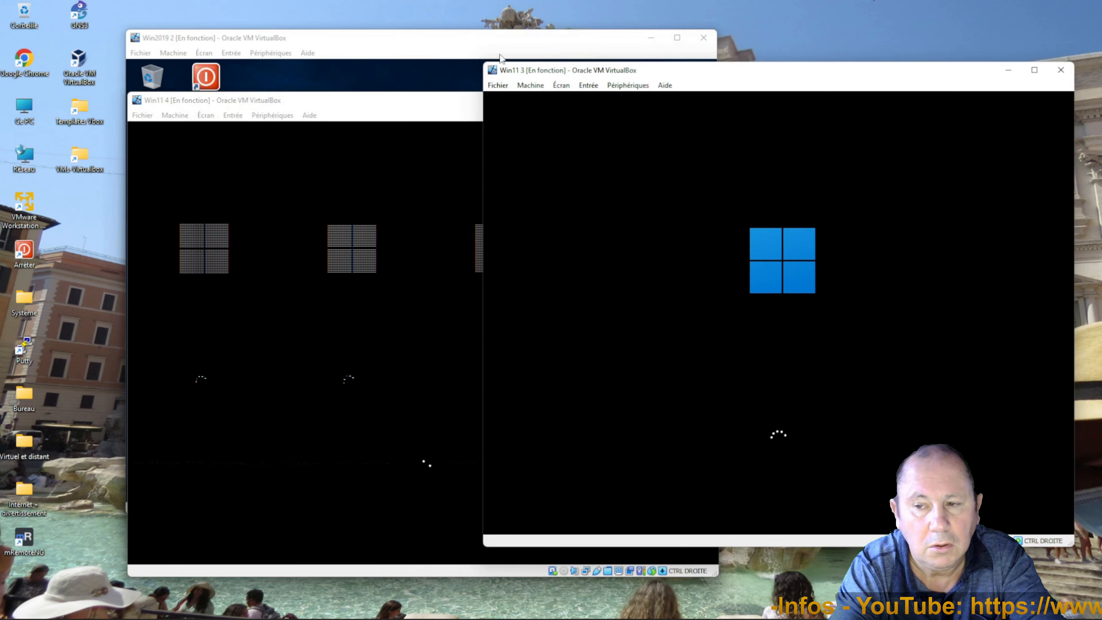
{"action": "left_click_drag", "start_coordinate": [501, 58], "coordinate": [704, 31]}
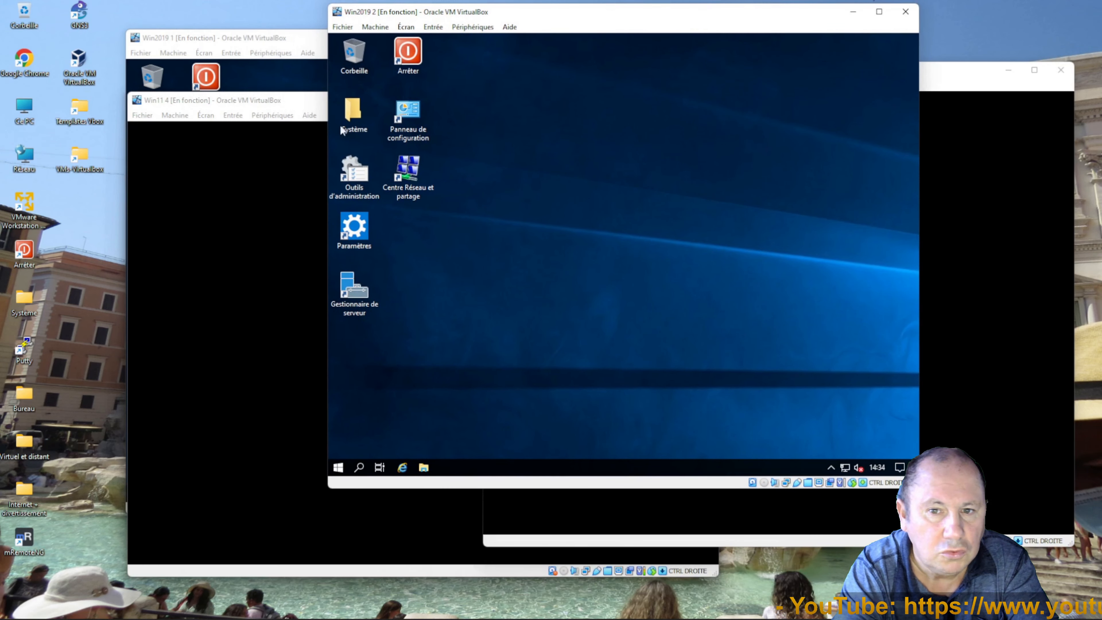
{"action": "left_click", "coordinate": [285, 114]}
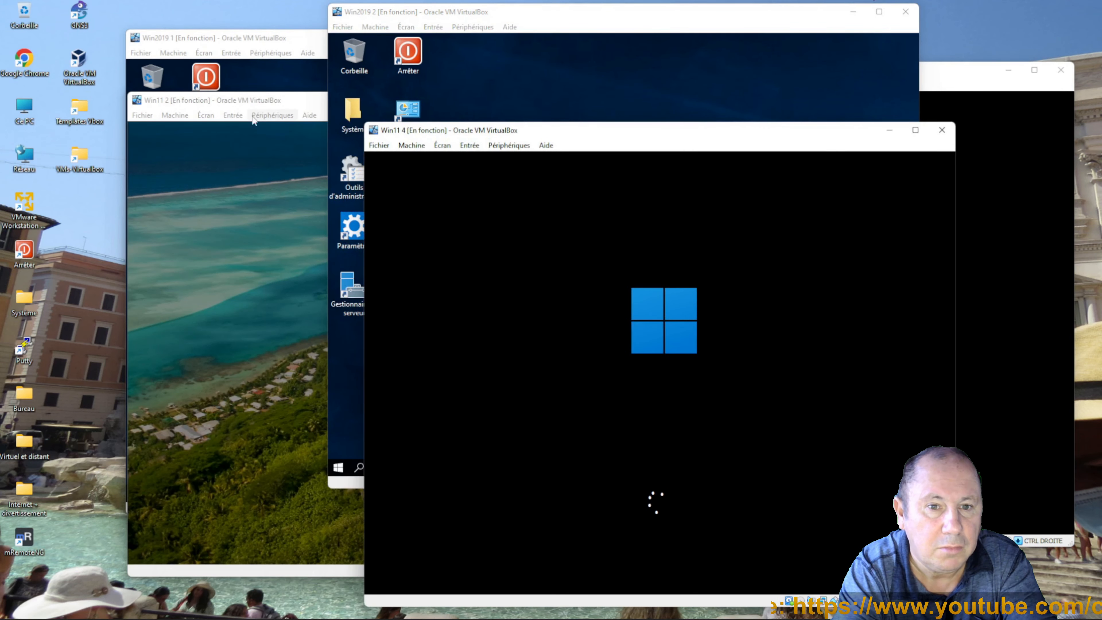
Step: Reposition the Win11 2 and Win11 1 windows so that all six running machines are at least partly visible
{"action": "left_click_drag", "start_coordinate": [266, 106], "coordinate": [213, 134]}
{"action": "left_click_drag", "start_coordinate": [230, 105], "coordinate": [353, 88]}
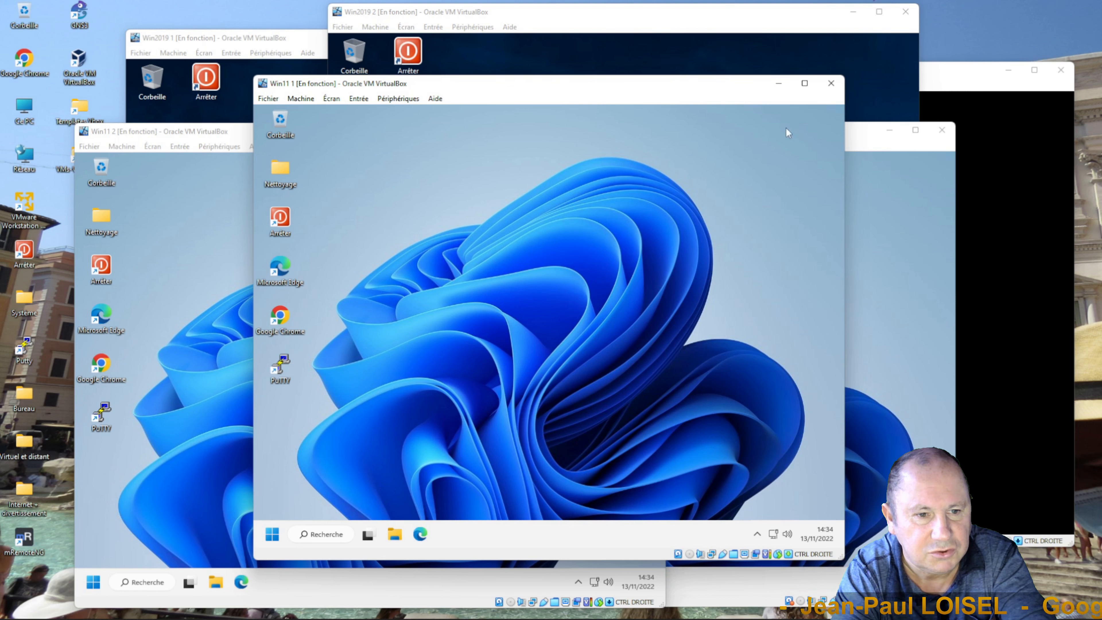
{"action": "left_click_drag", "start_coordinate": [577, 84], "coordinate": [833, 56]}
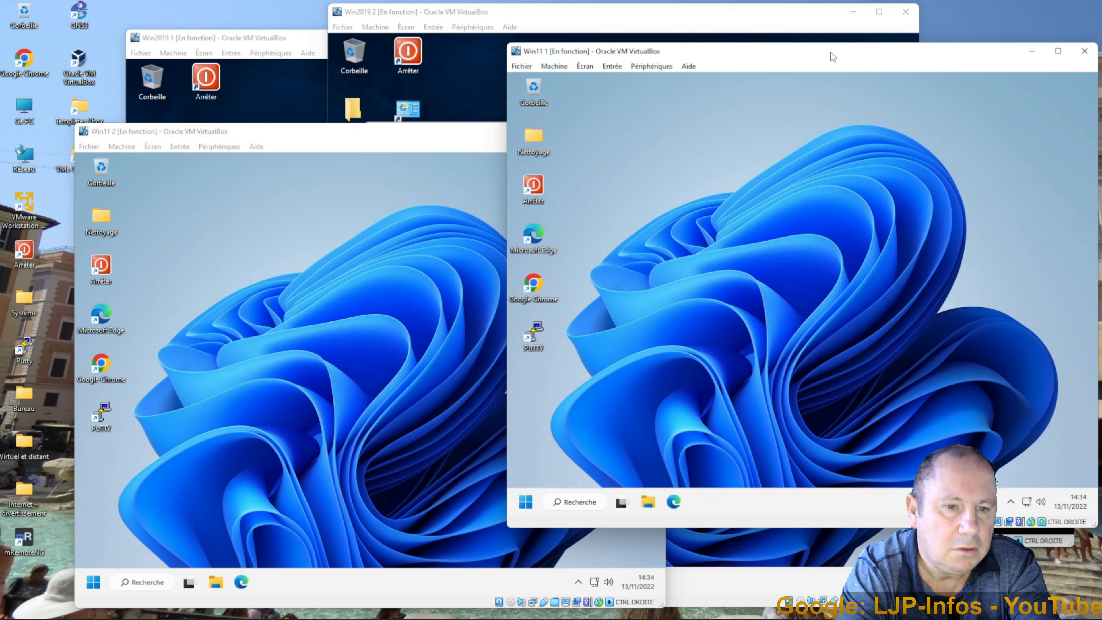
{"action": "left_click_drag", "start_coordinate": [830, 52], "coordinate": [820, 57]}
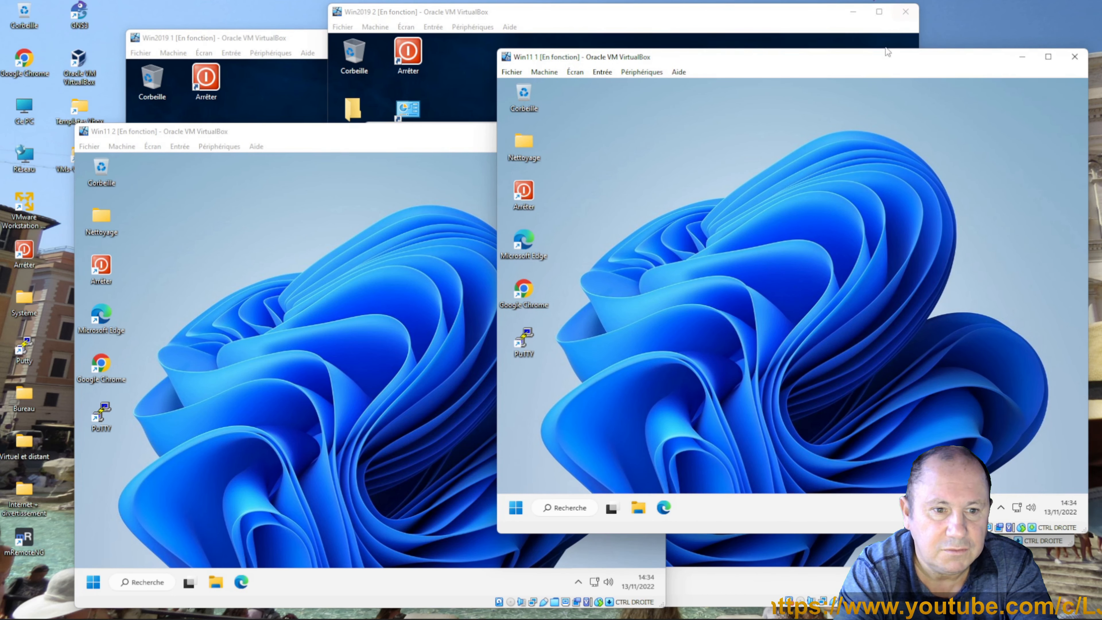
{"action": "left_click_drag", "start_coordinate": [878, 58], "coordinate": [664, 61]}
{"action": "left_click", "coordinate": [915, 72]}
{"action": "left_click_drag", "start_coordinate": [444, 64], "coordinate": [653, 115]}
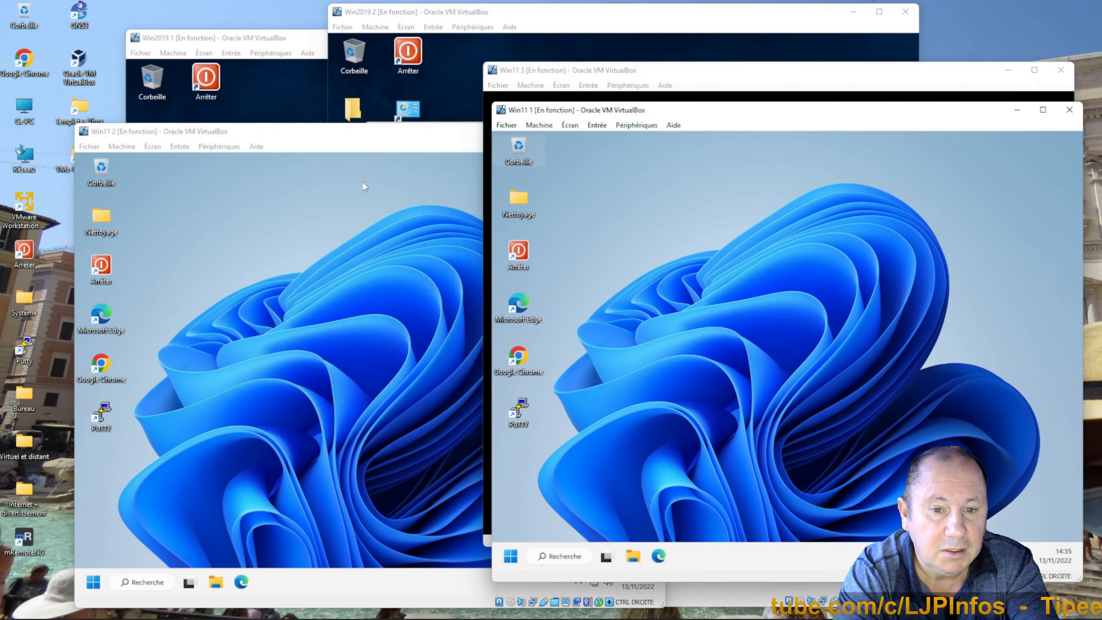
{"action": "left_click_drag", "start_coordinate": [321, 129], "coordinate": [436, 103]}
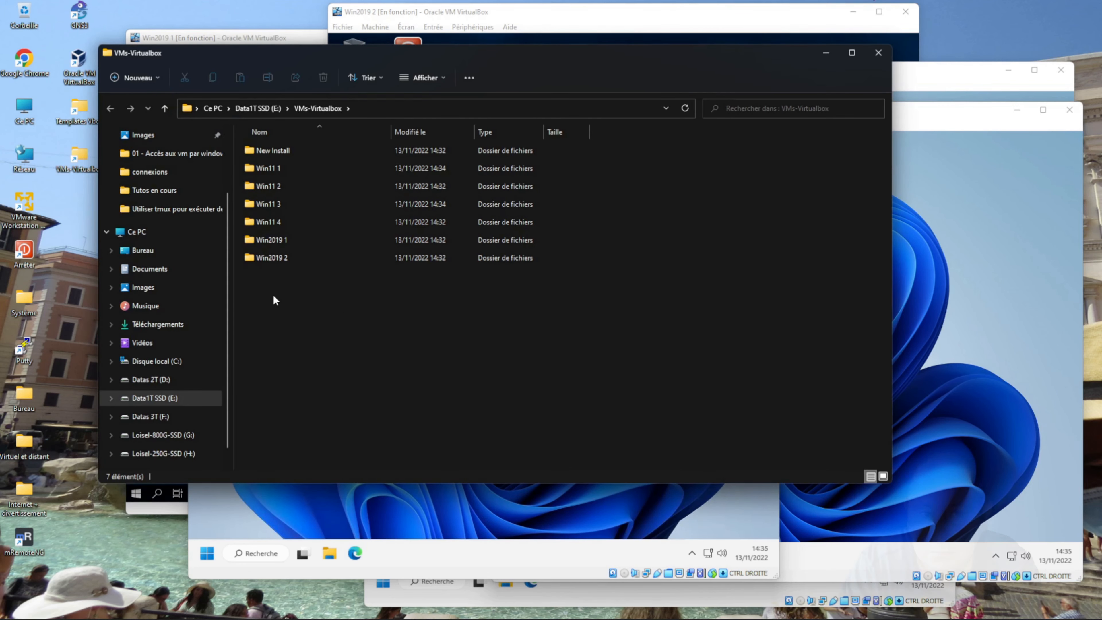
Step: Check the combined disk usage of the six clone folders Win11 1 to Win2019 2, and close the folder window
{"action": "left_click_drag", "start_coordinate": [273, 295], "coordinate": [303, 166]}
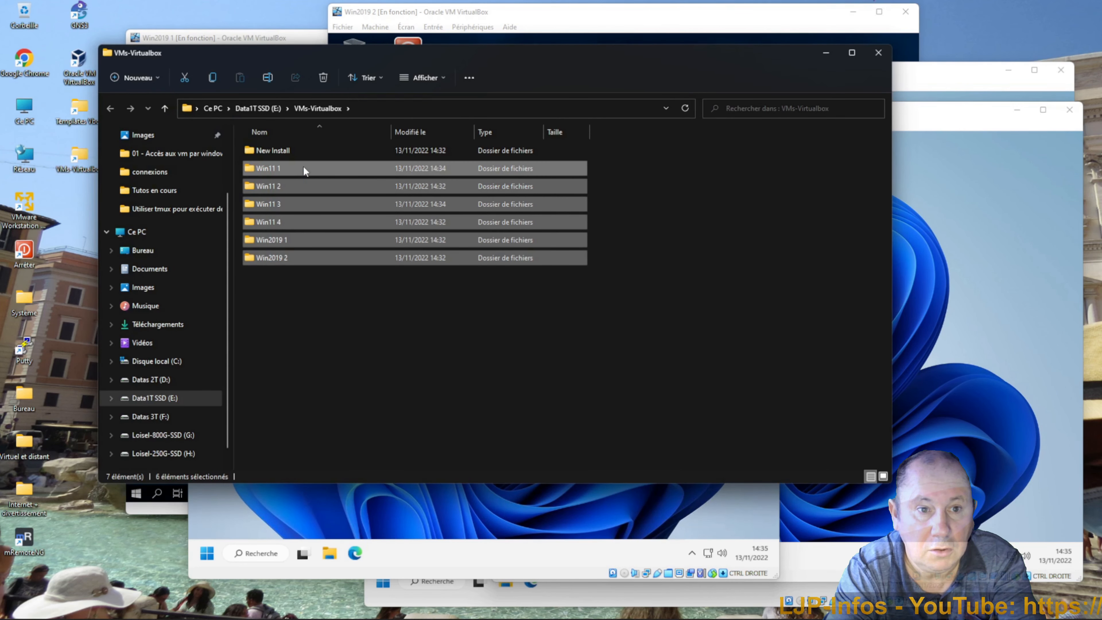
{"action": "right_click", "coordinate": [382, 175]}
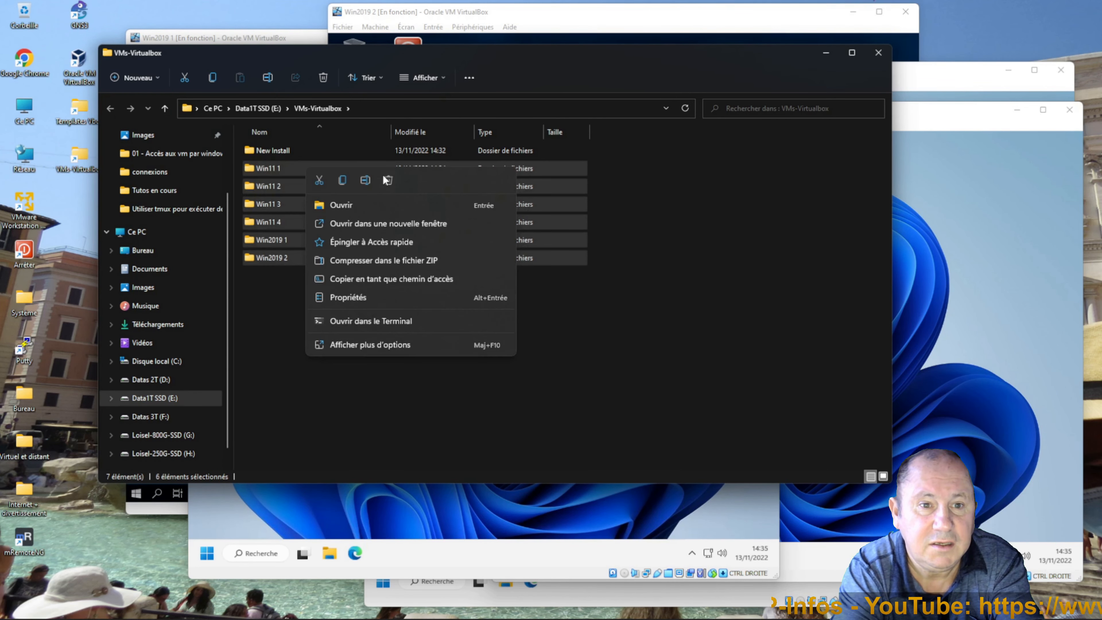
{"action": "left_click", "coordinate": [360, 300]}
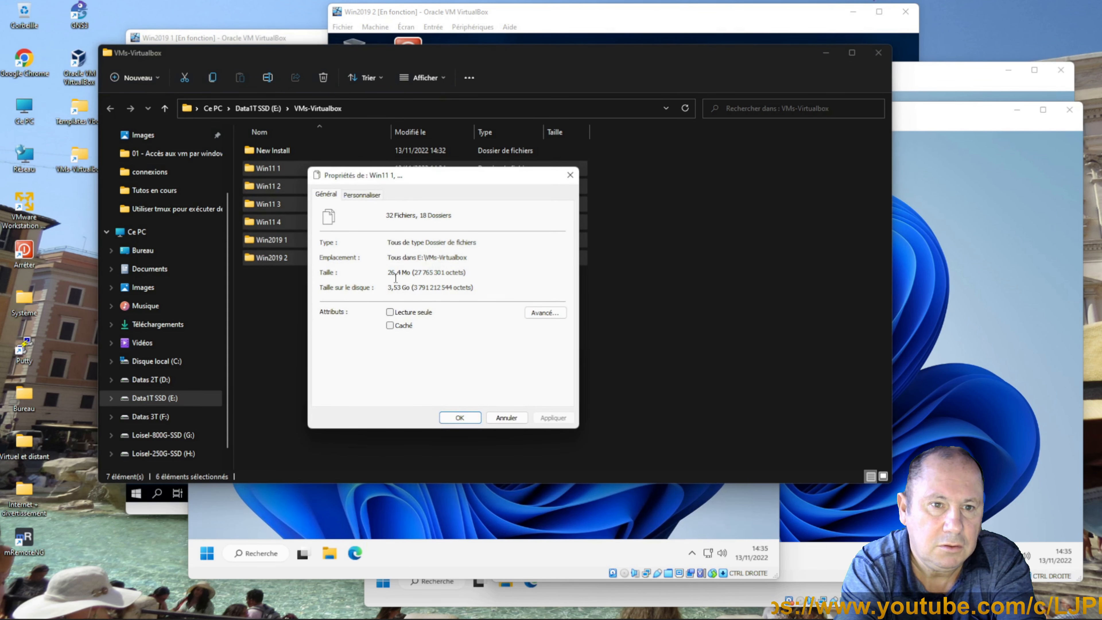
{"action": "left_click", "coordinate": [506, 417]}
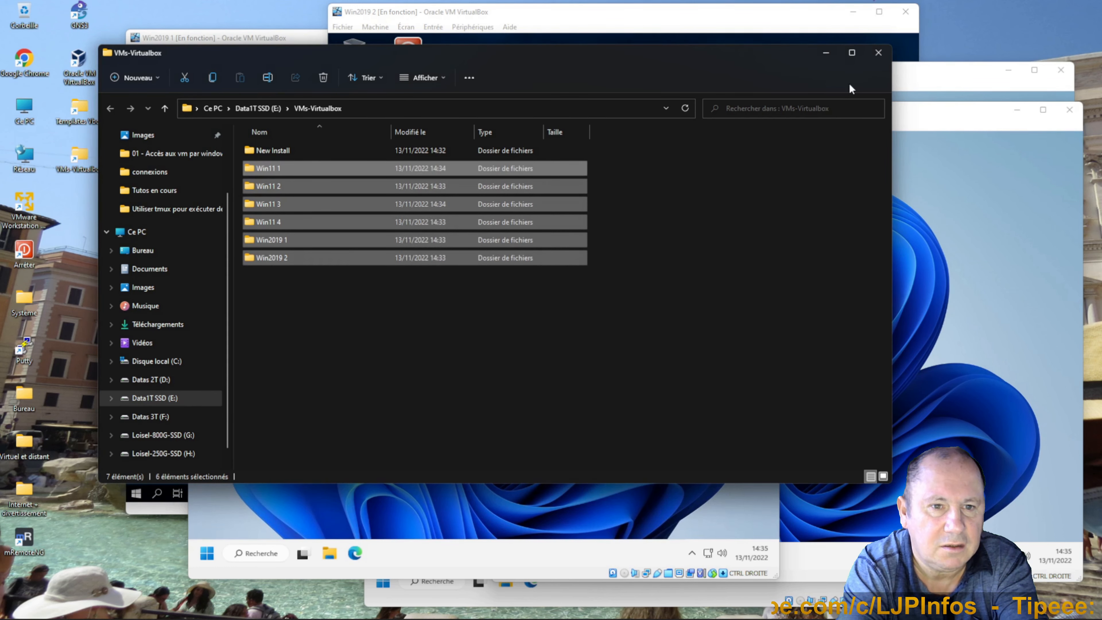
{"action": "left_click", "coordinate": [878, 58]}
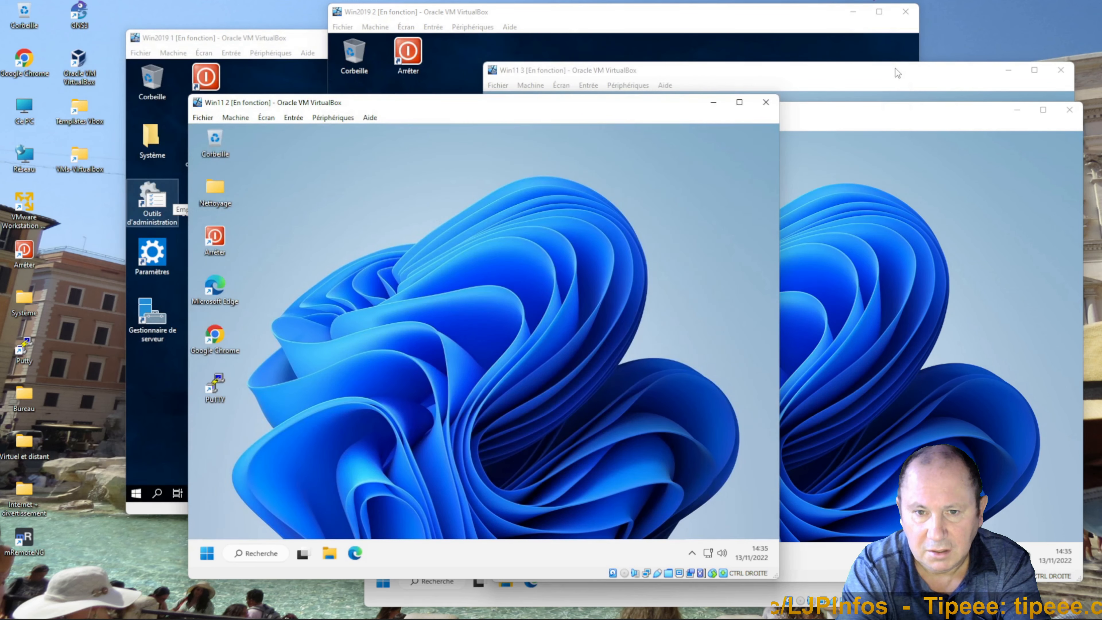
Step: Shift the Win11 3 window aside and launch Gestionnaire de serveur in both Win2019 2 and Win2019 1
{"action": "left_click", "coordinate": [894, 71]}
{"action": "left_click", "coordinate": [301, 334]}
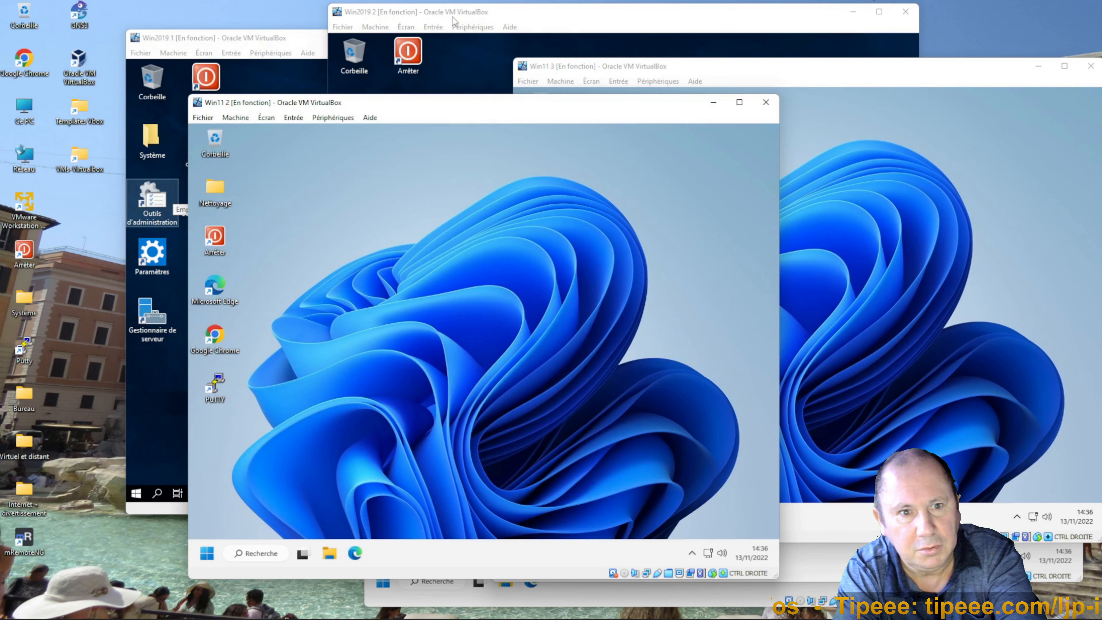
{"action": "left_click", "coordinate": [457, 61]}
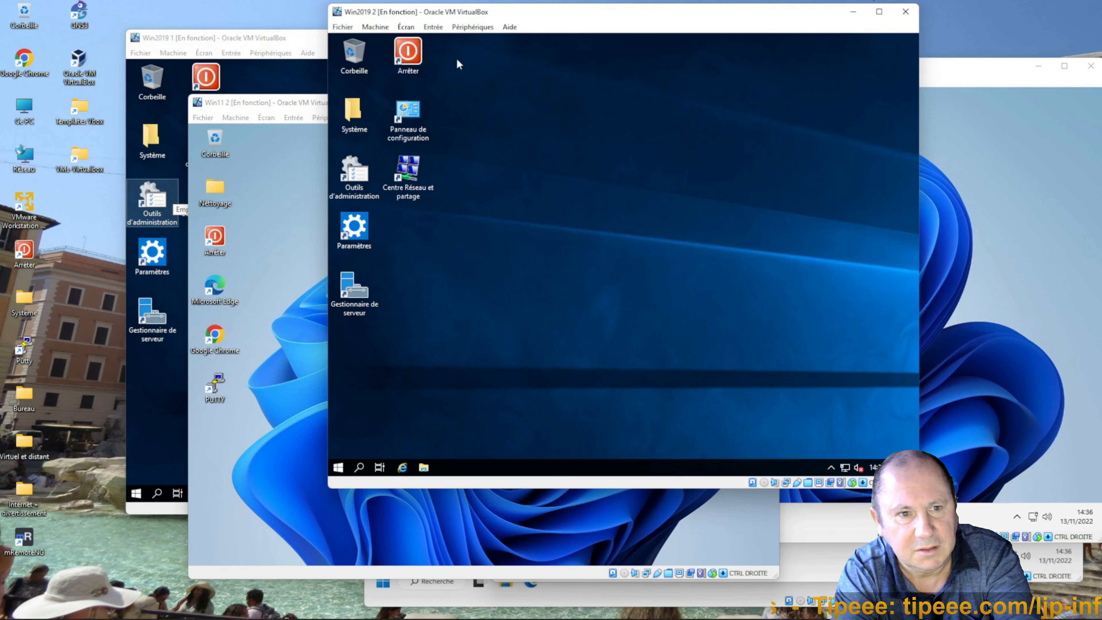
{"action": "double_click", "coordinate": [356, 299]}
{"action": "left_click", "coordinate": [135, 327]}
{"action": "double_click", "coordinate": [145, 326]}
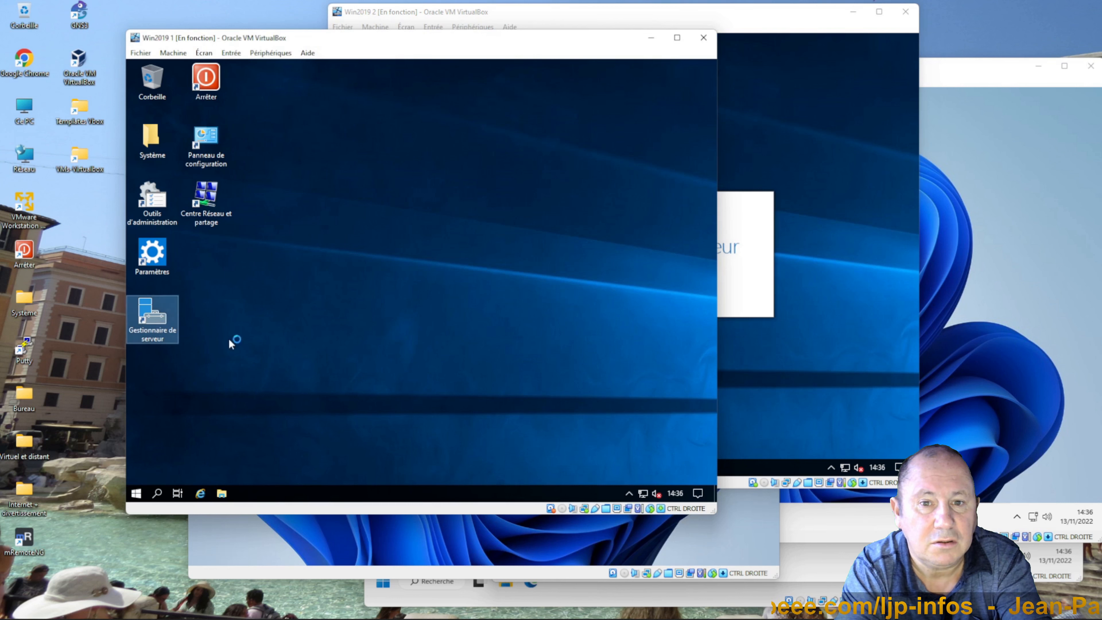
Step: Launch Google Chrome in the Win11 2 and Win11 3 machines
{"action": "left_click", "coordinate": [399, 537]}
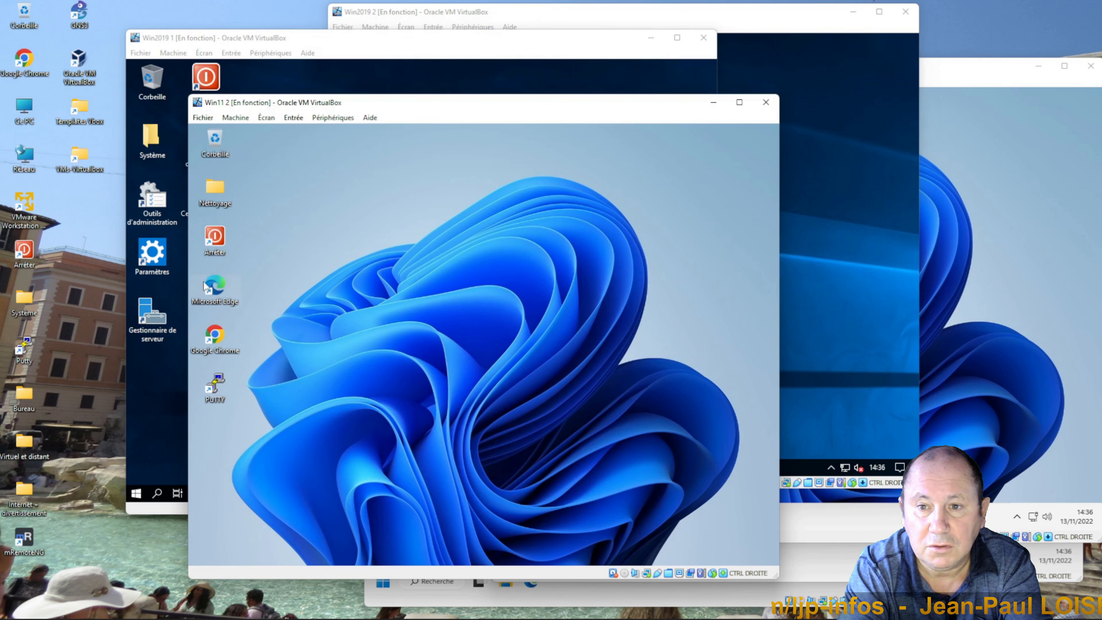
{"action": "double_click", "coordinate": [225, 340]}
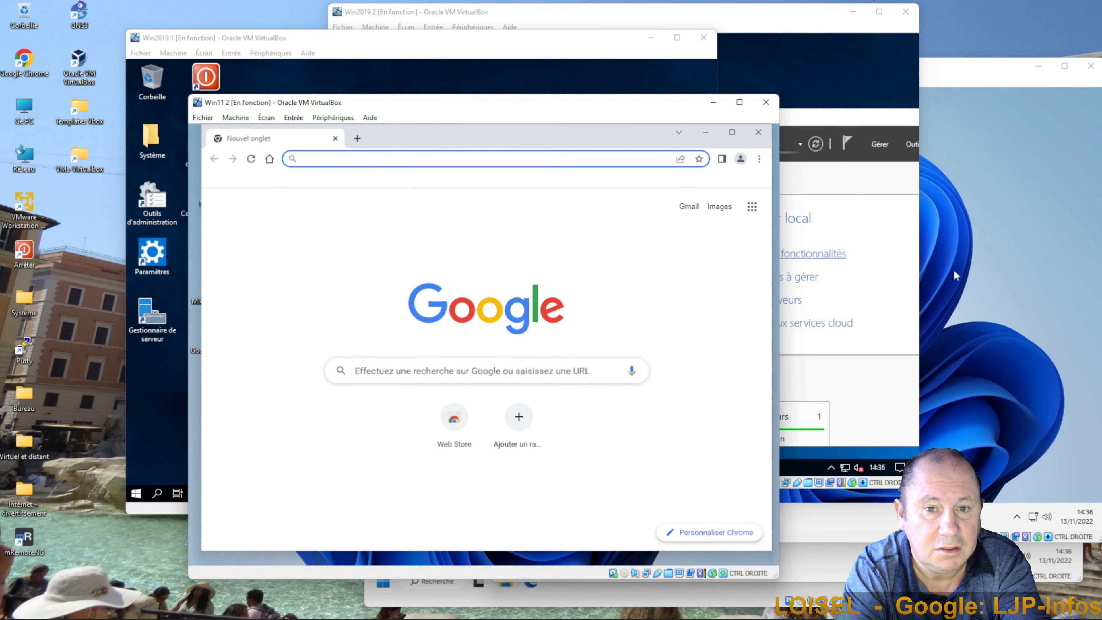
{"action": "left_click", "coordinate": [988, 284]}
{"action": "double_click", "coordinate": [540, 300]}
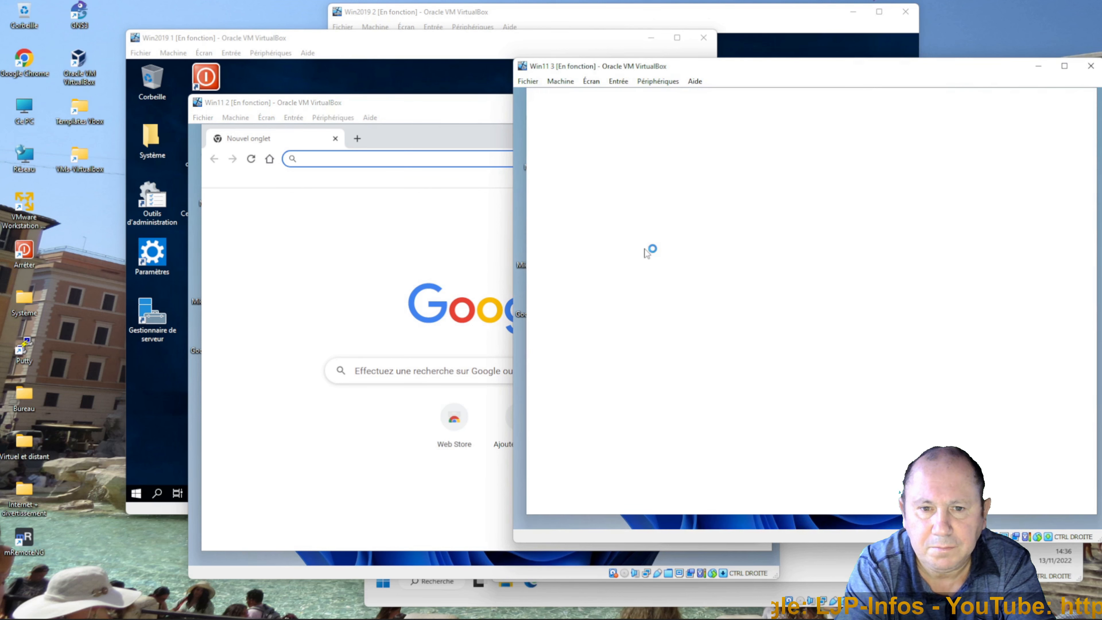
Step: Bring the Win11 2, Win2019 1 and Win2019 2 windows forward in turn to examine their running applications
{"action": "left_click", "coordinate": [356, 278]}
{"action": "left_click", "coordinate": [316, 87]}
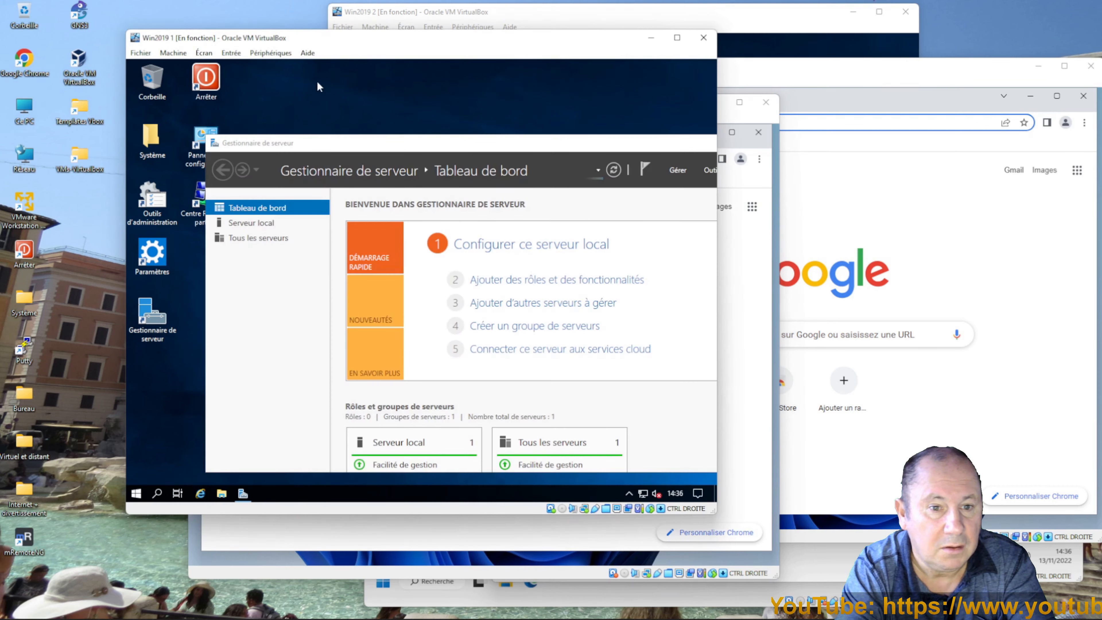
{"action": "left_click", "coordinate": [811, 52]}
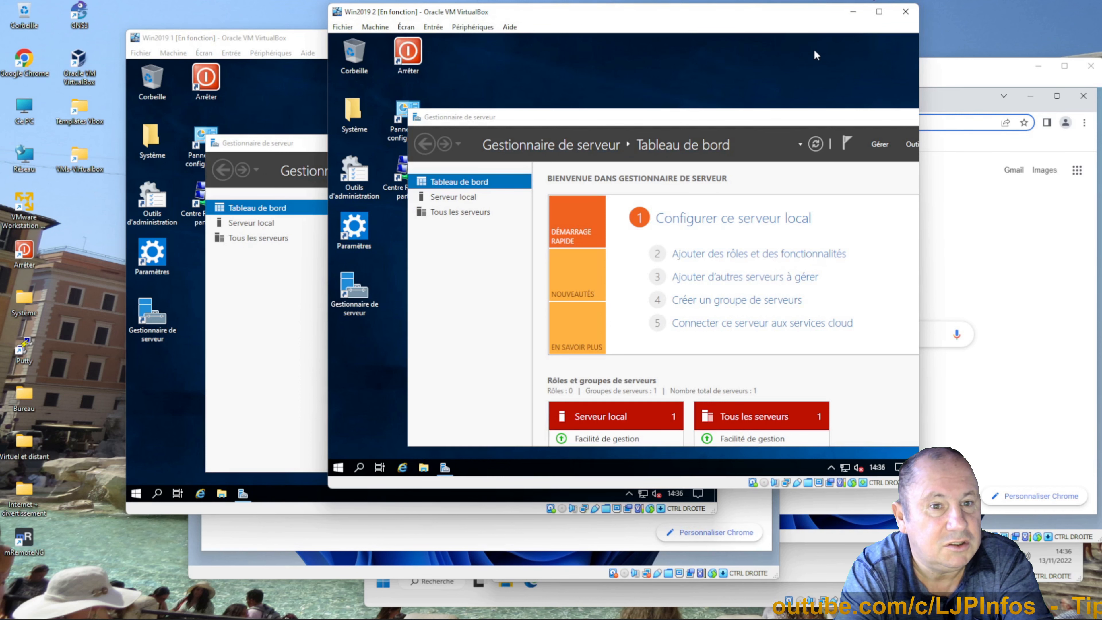
Step: Close the Win2019 2, Win11 3 and Win2019 1 machines with the Éteindre la machine option
{"action": "left_click", "coordinate": [906, 12]}
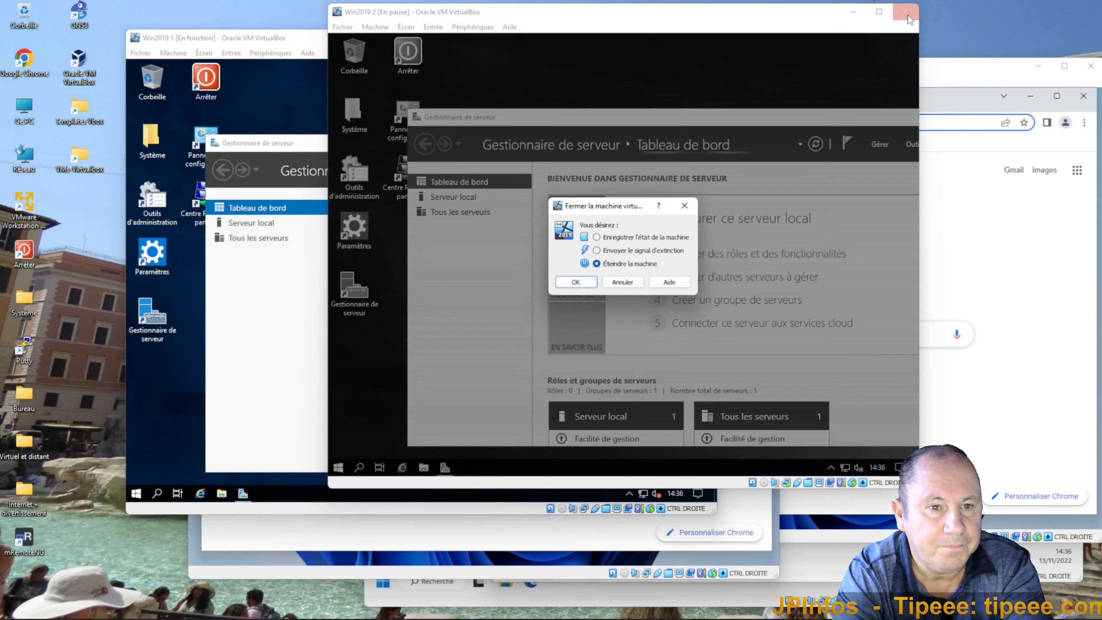
{"action": "left_click", "coordinate": [560, 282]}
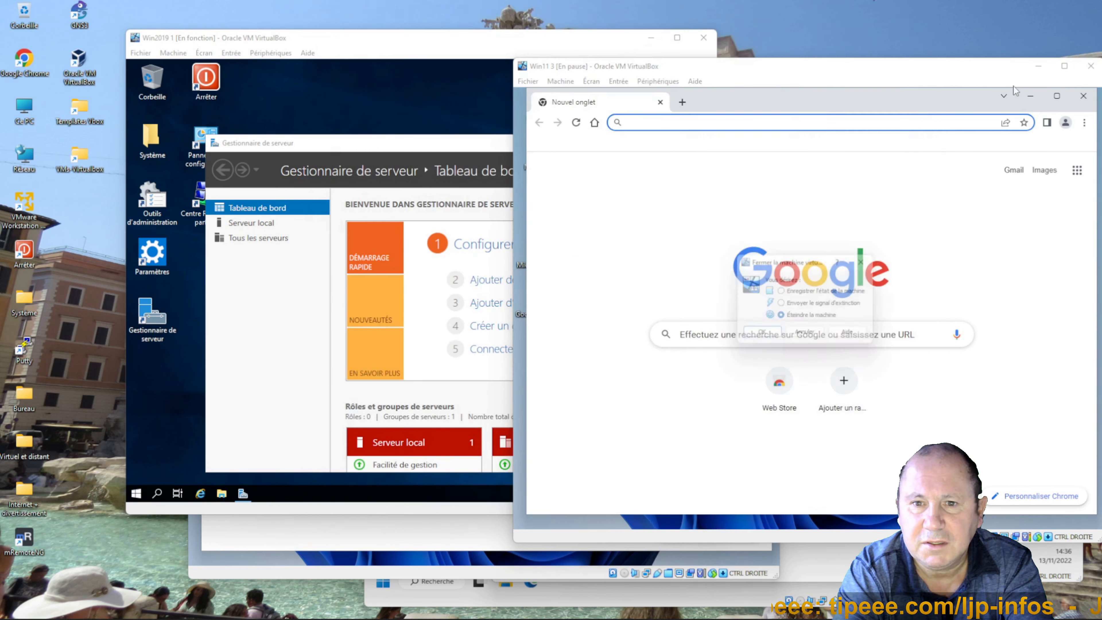
{"action": "left_click", "coordinate": [1090, 69]}
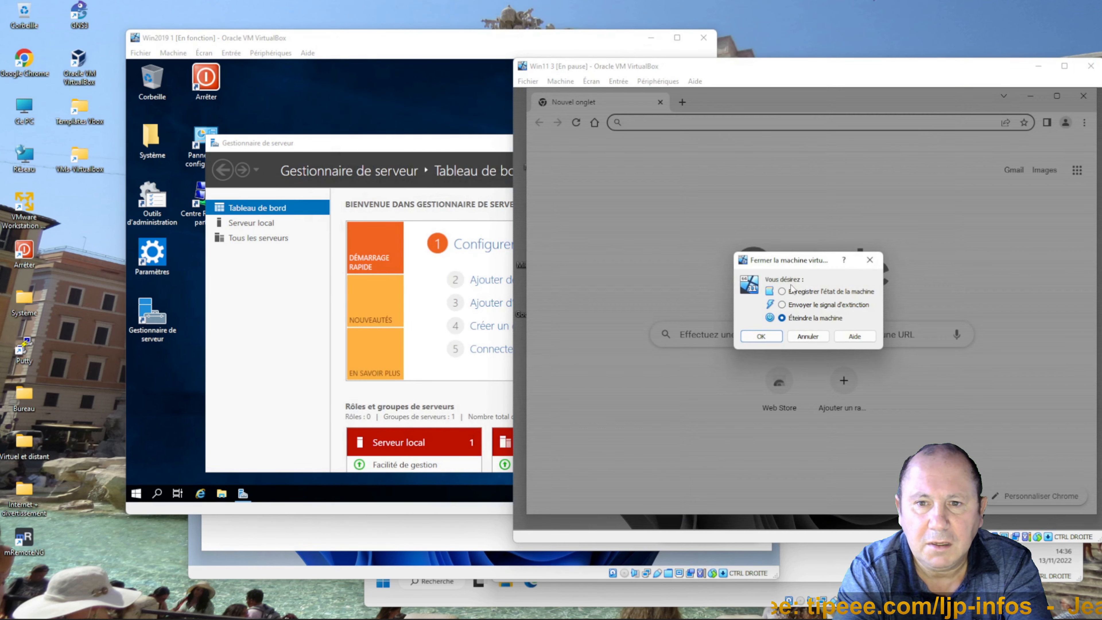
{"action": "left_click", "coordinate": [753, 338]}
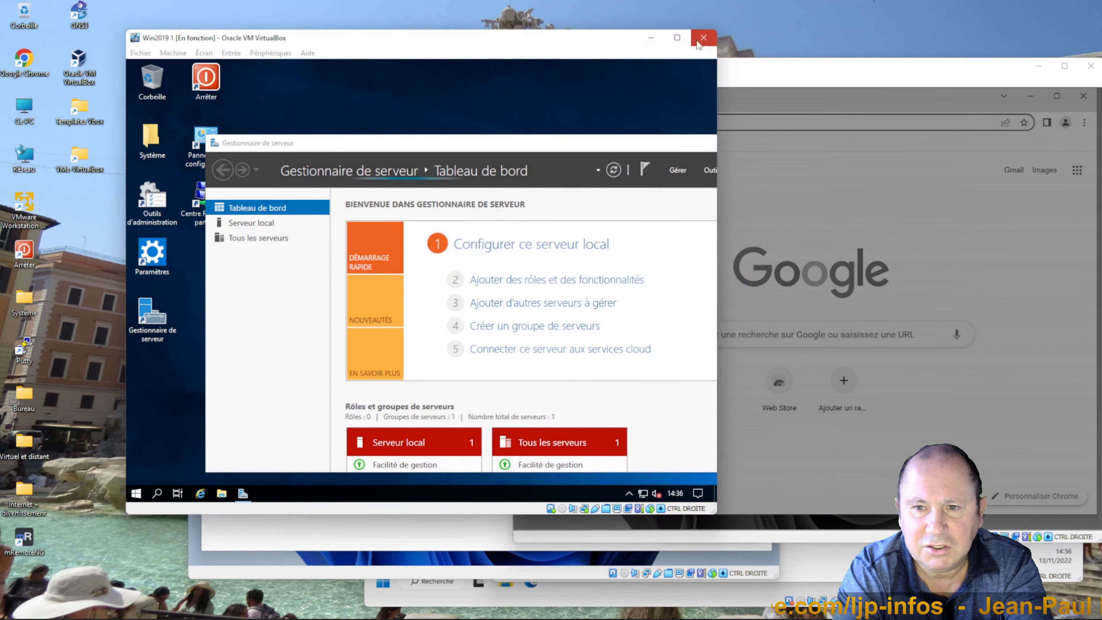
{"action": "left_click", "coordinate": [703, 38]}
{"action": "left_click", "coordinate": [375, 308]}
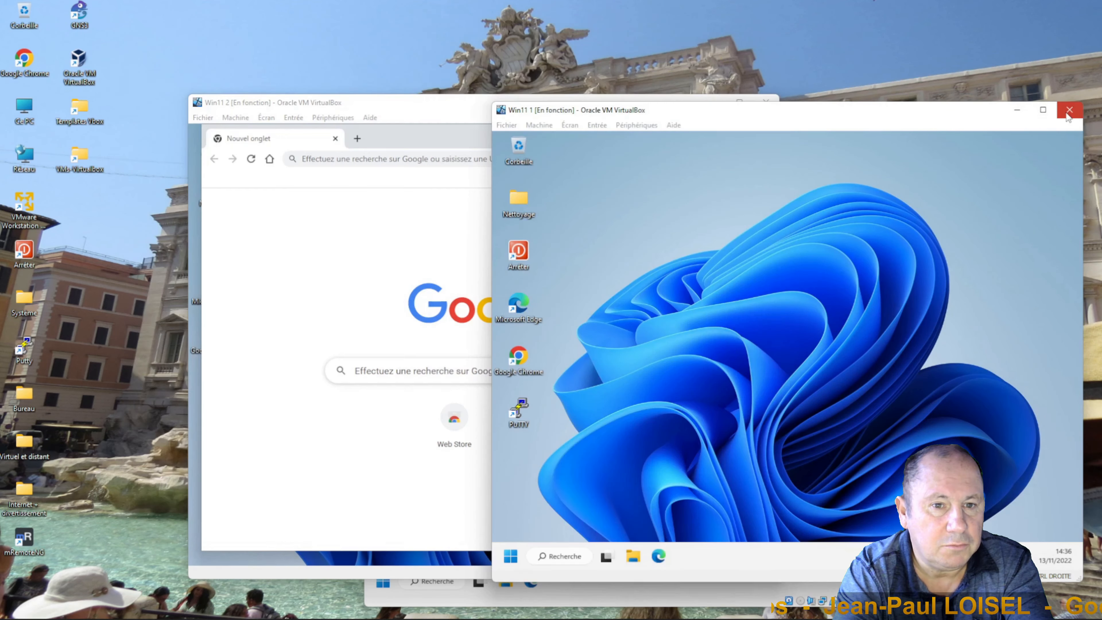
Step: Power off the remaining machines Win11 1, Win11 2 and Win11 4 with the Éteindre la machine option
{"action": "left_click", "coordinate": [1069, 111]}
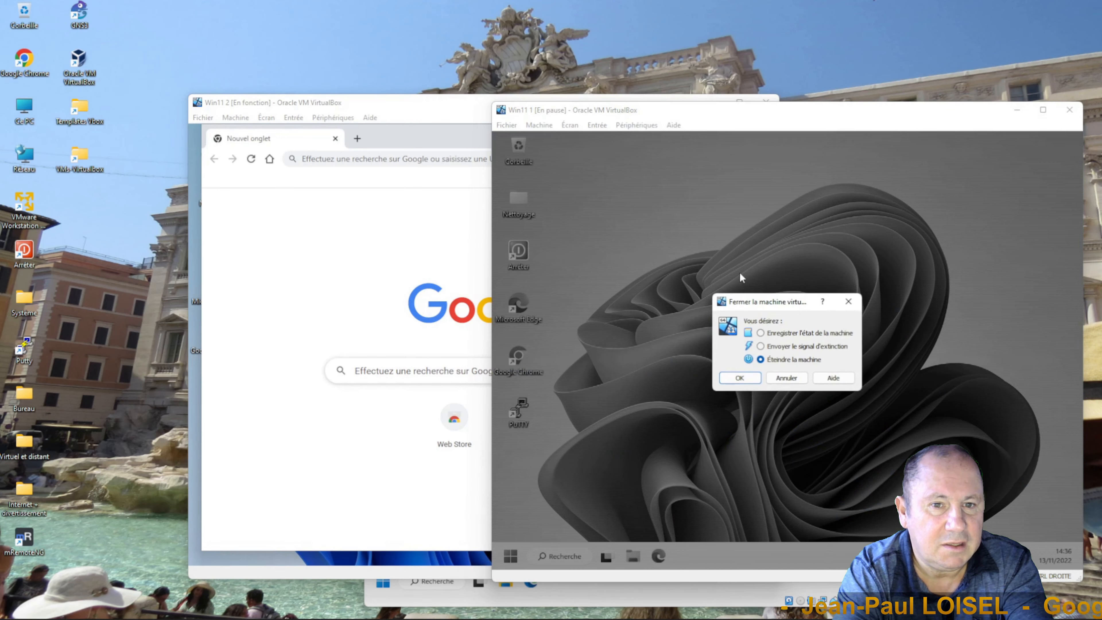
{"action": "left_click", "coordinate": [739, 378]}
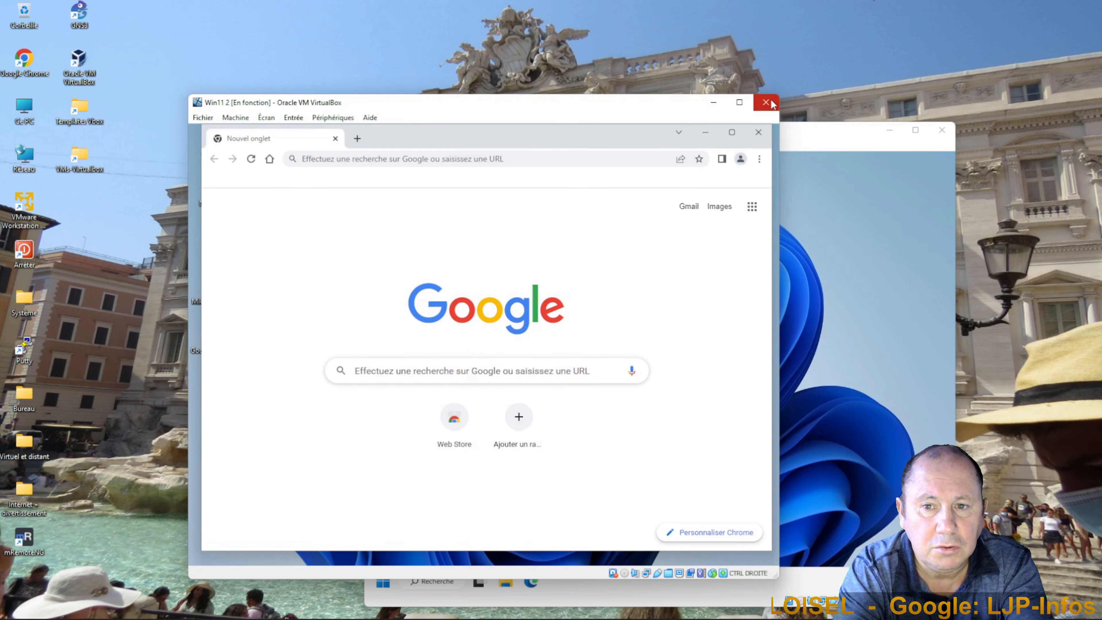
{"action": "left_click", "coordinate": [771, 104]}
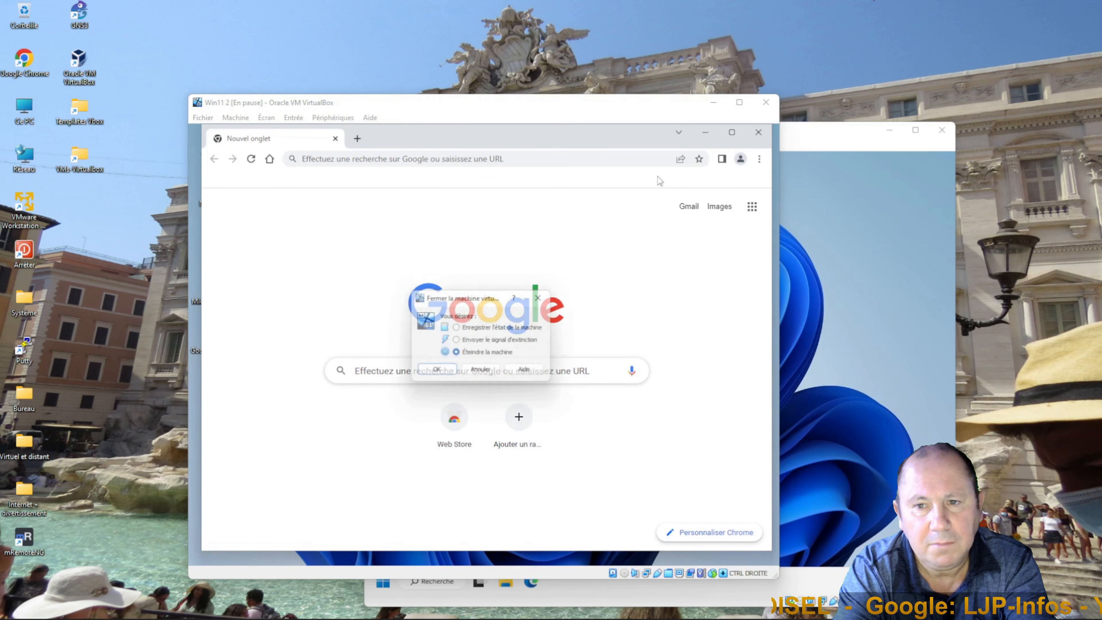
{"action": "left_click", "coordinate": [447, 373]}
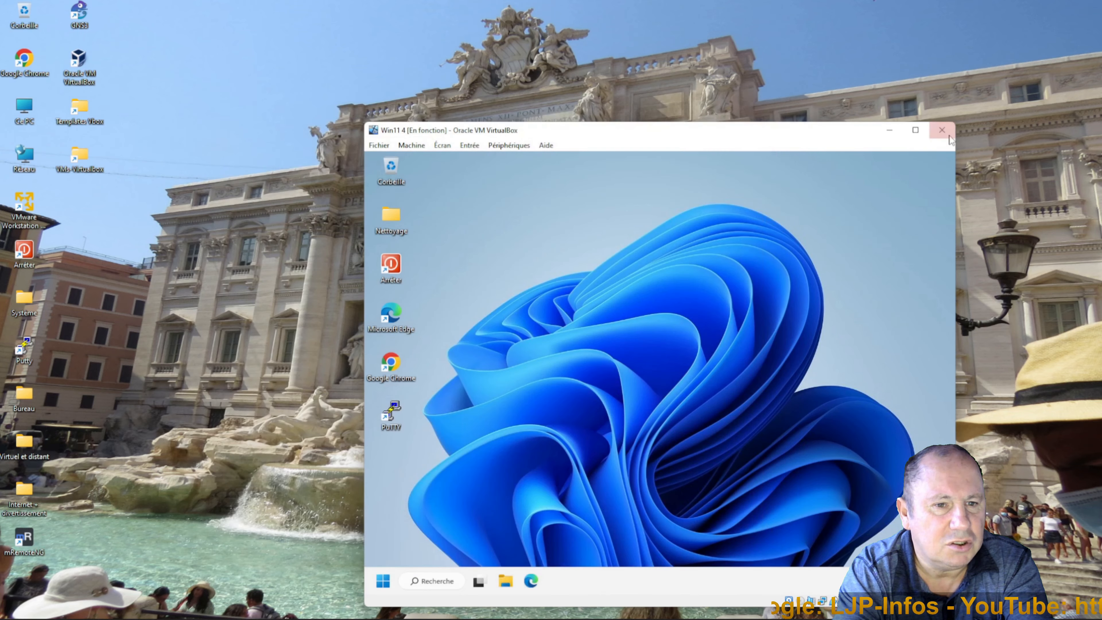
{"action": "left_click", "coordinate": [948, 132]}
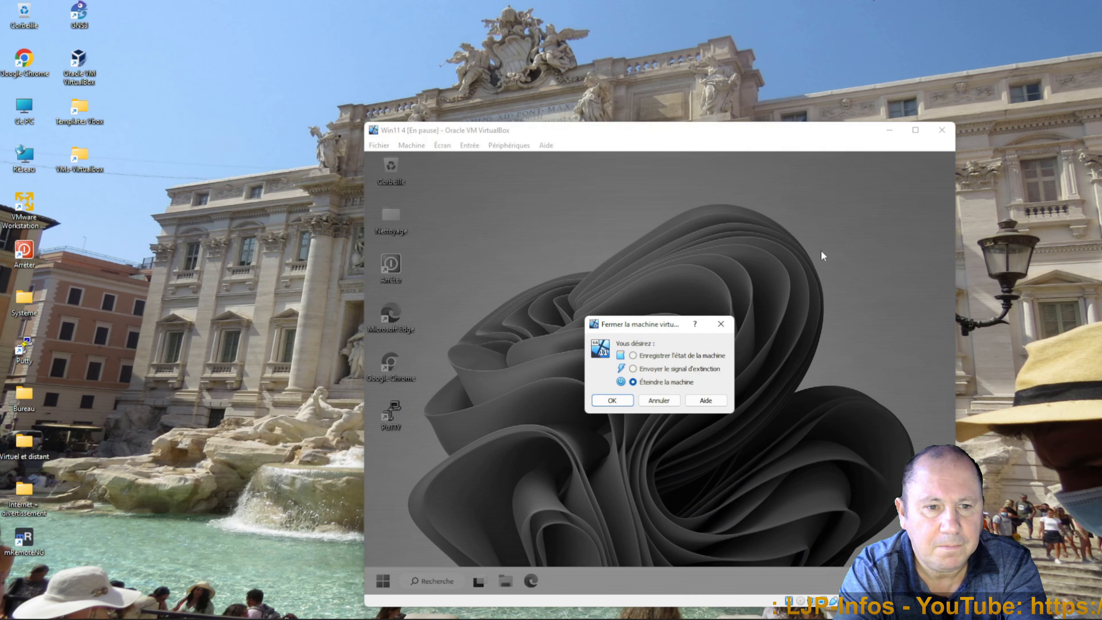
{"action": "left_click", "coordinate": [609, 400]}
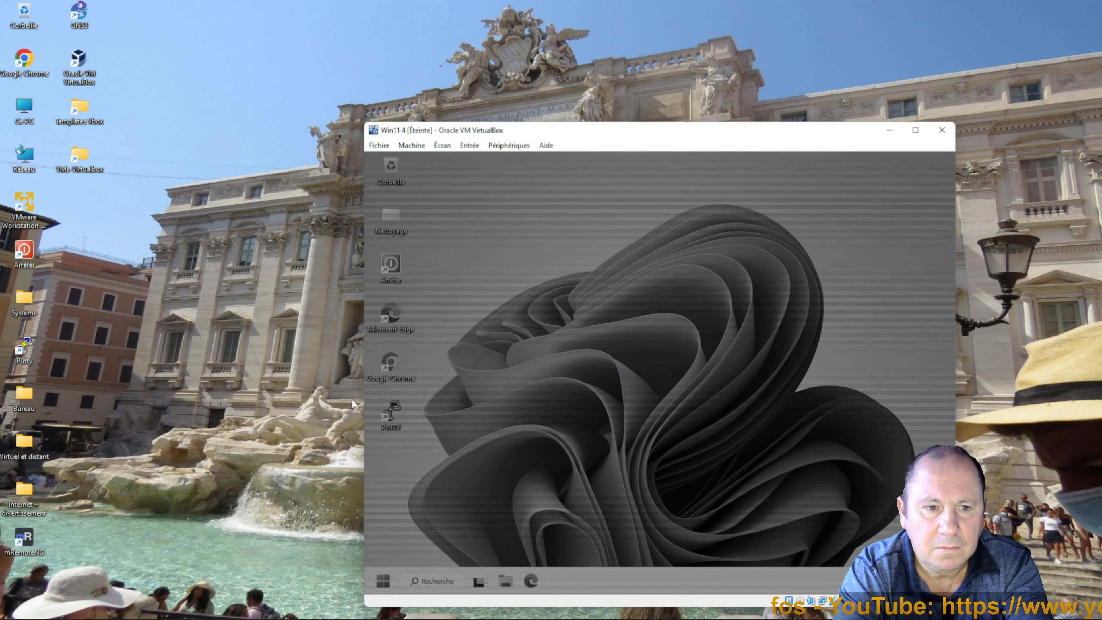